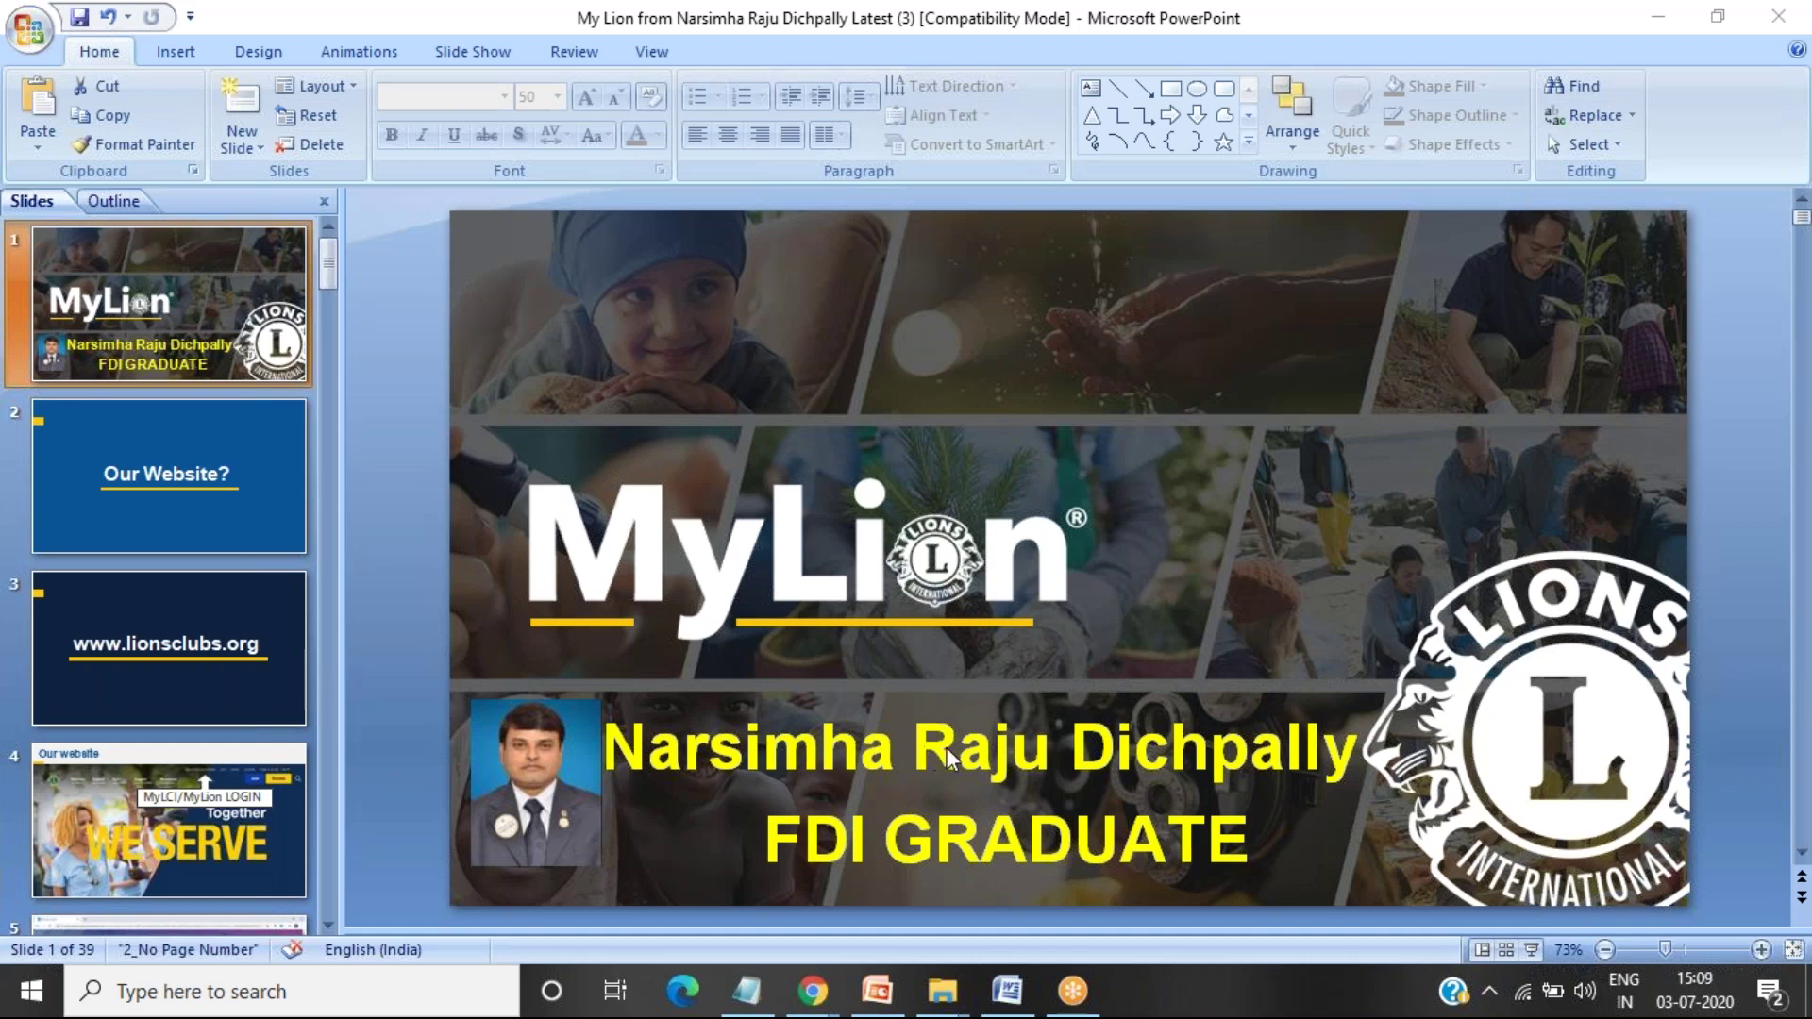
{"action": "left_click", "coordinate": [191, 519]}
{"action": "left_click", "coordinate": [192, 689]}
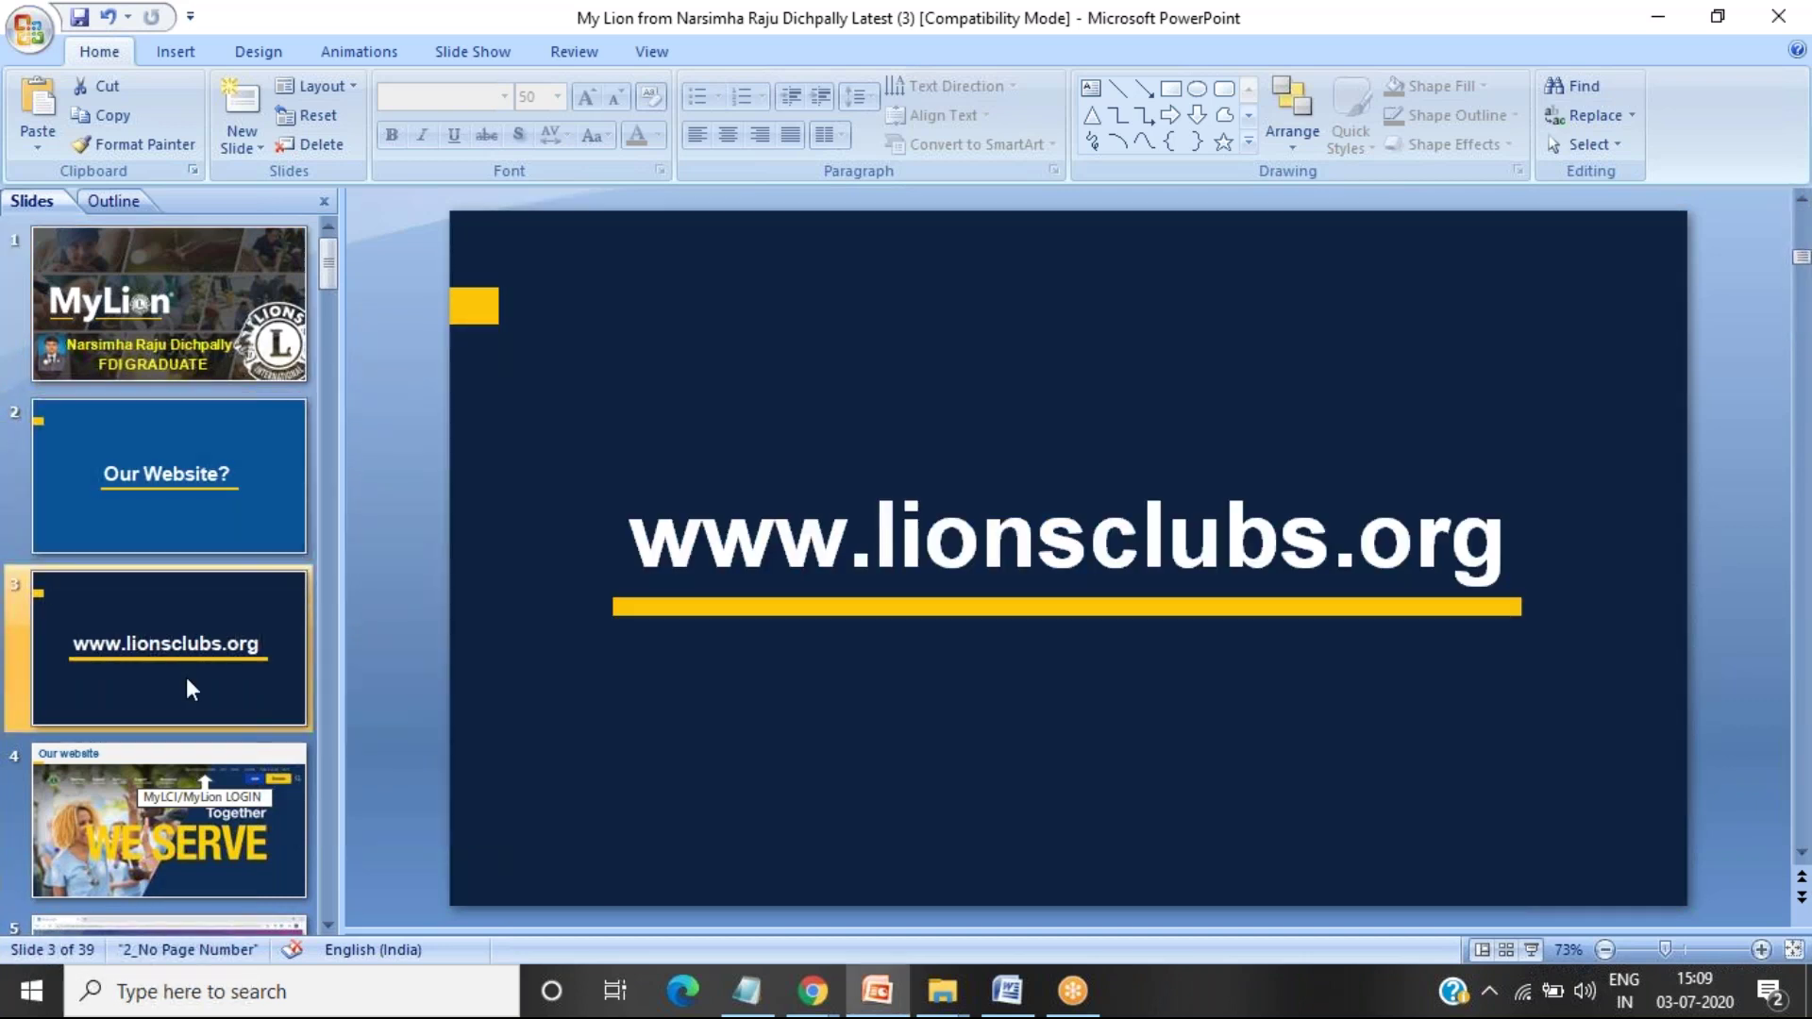
Step: Bring the Bing browser window forward and go to the lionsclubs.org MEMBER LOGIN page
{"action": "mouse_move", "coordinate": [809, 1001]}
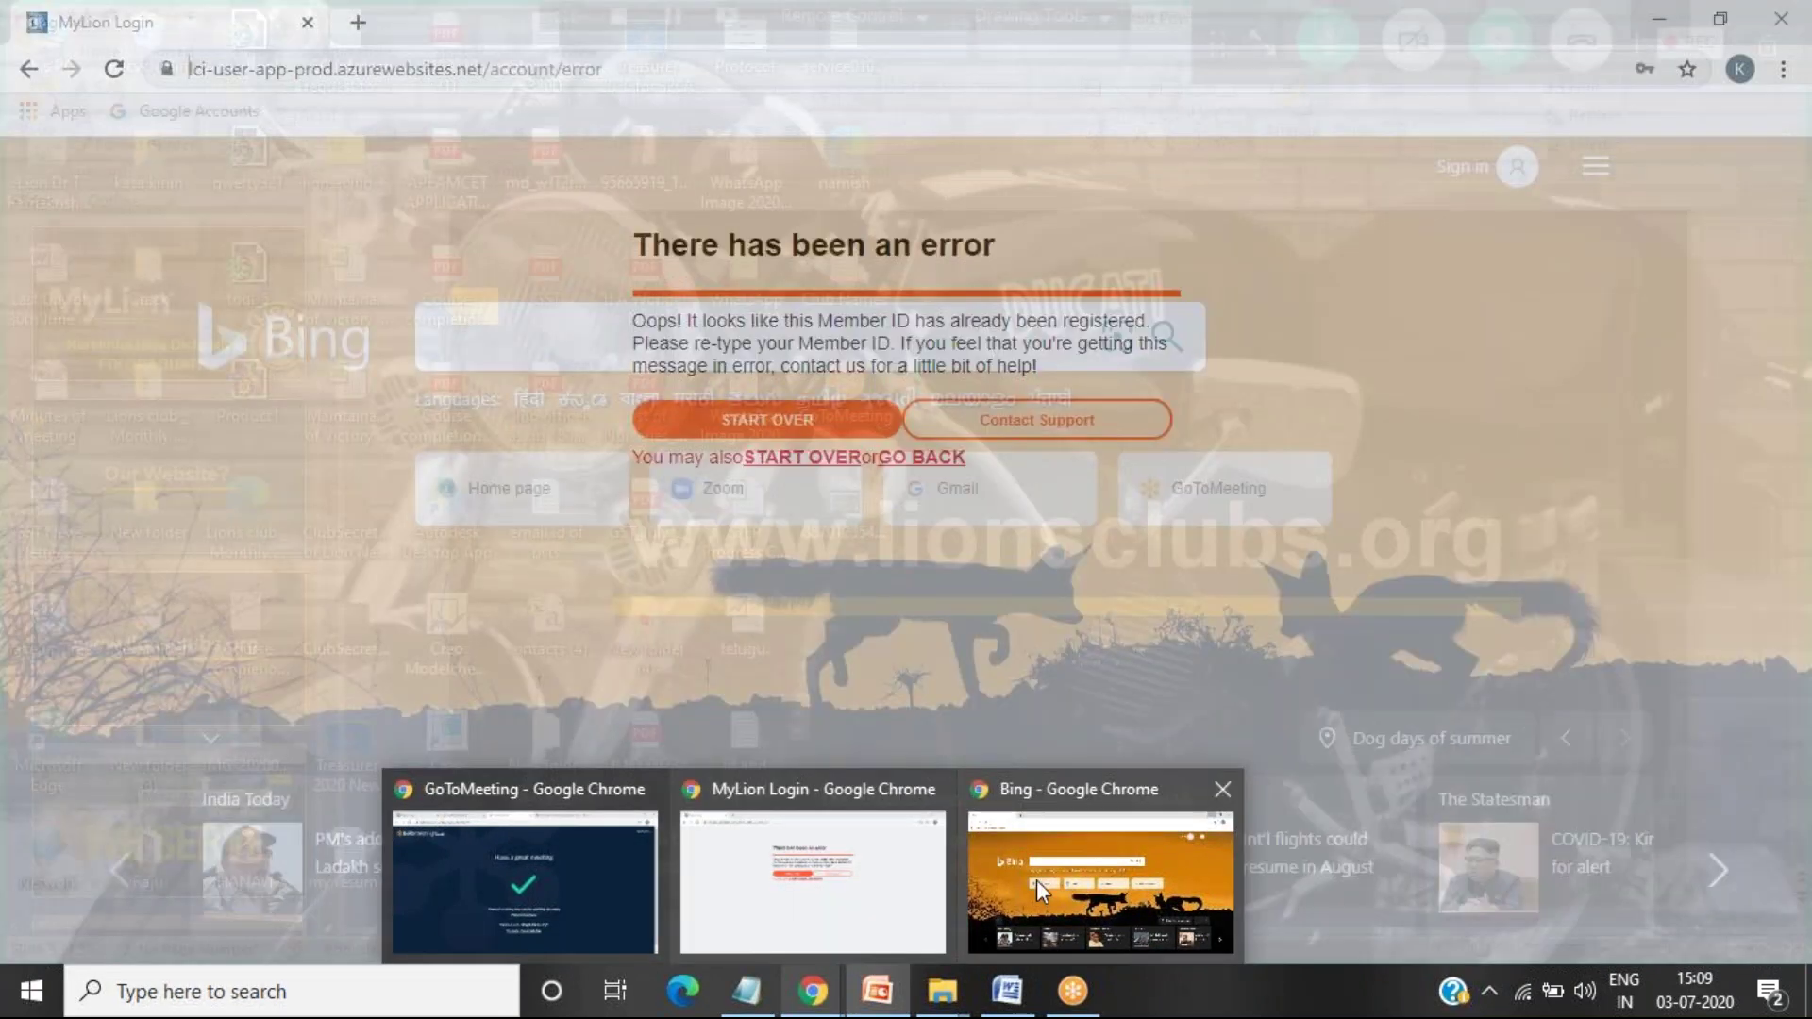
{"action": "left_click", "coordinate": [1036, 880]}
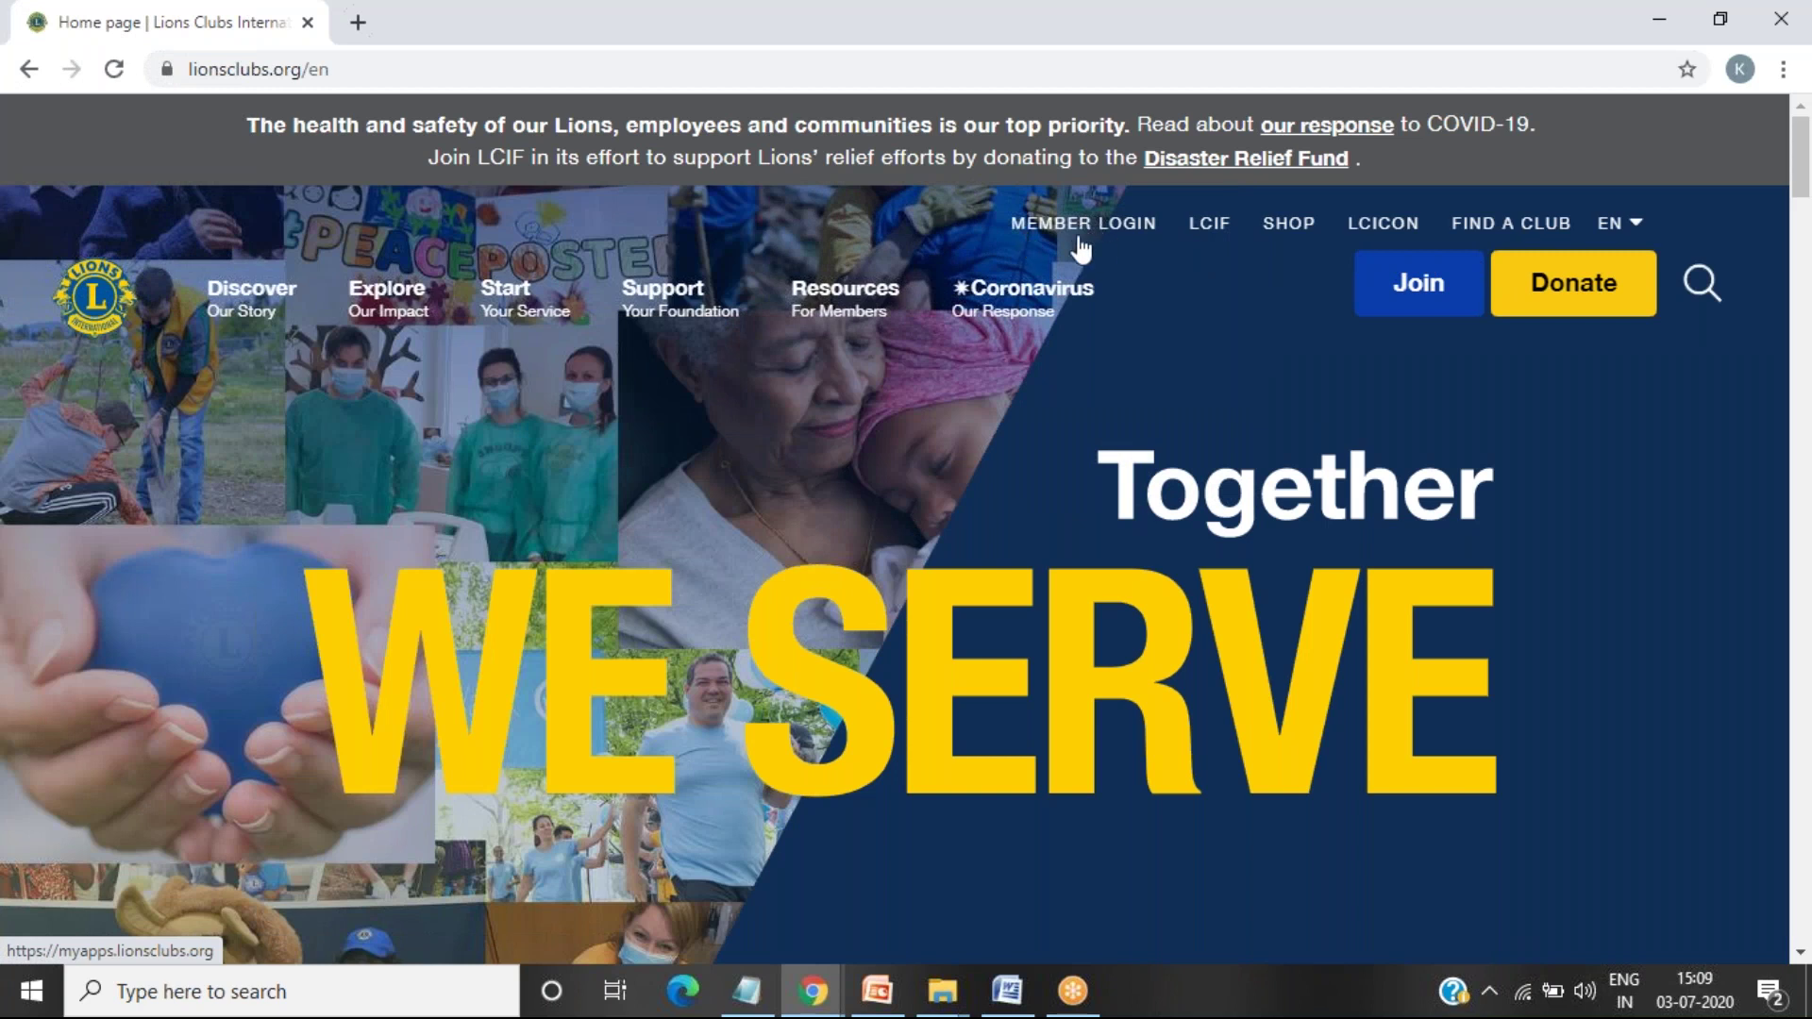
{"action": "left_click", "coordinate": [1082, 236]}
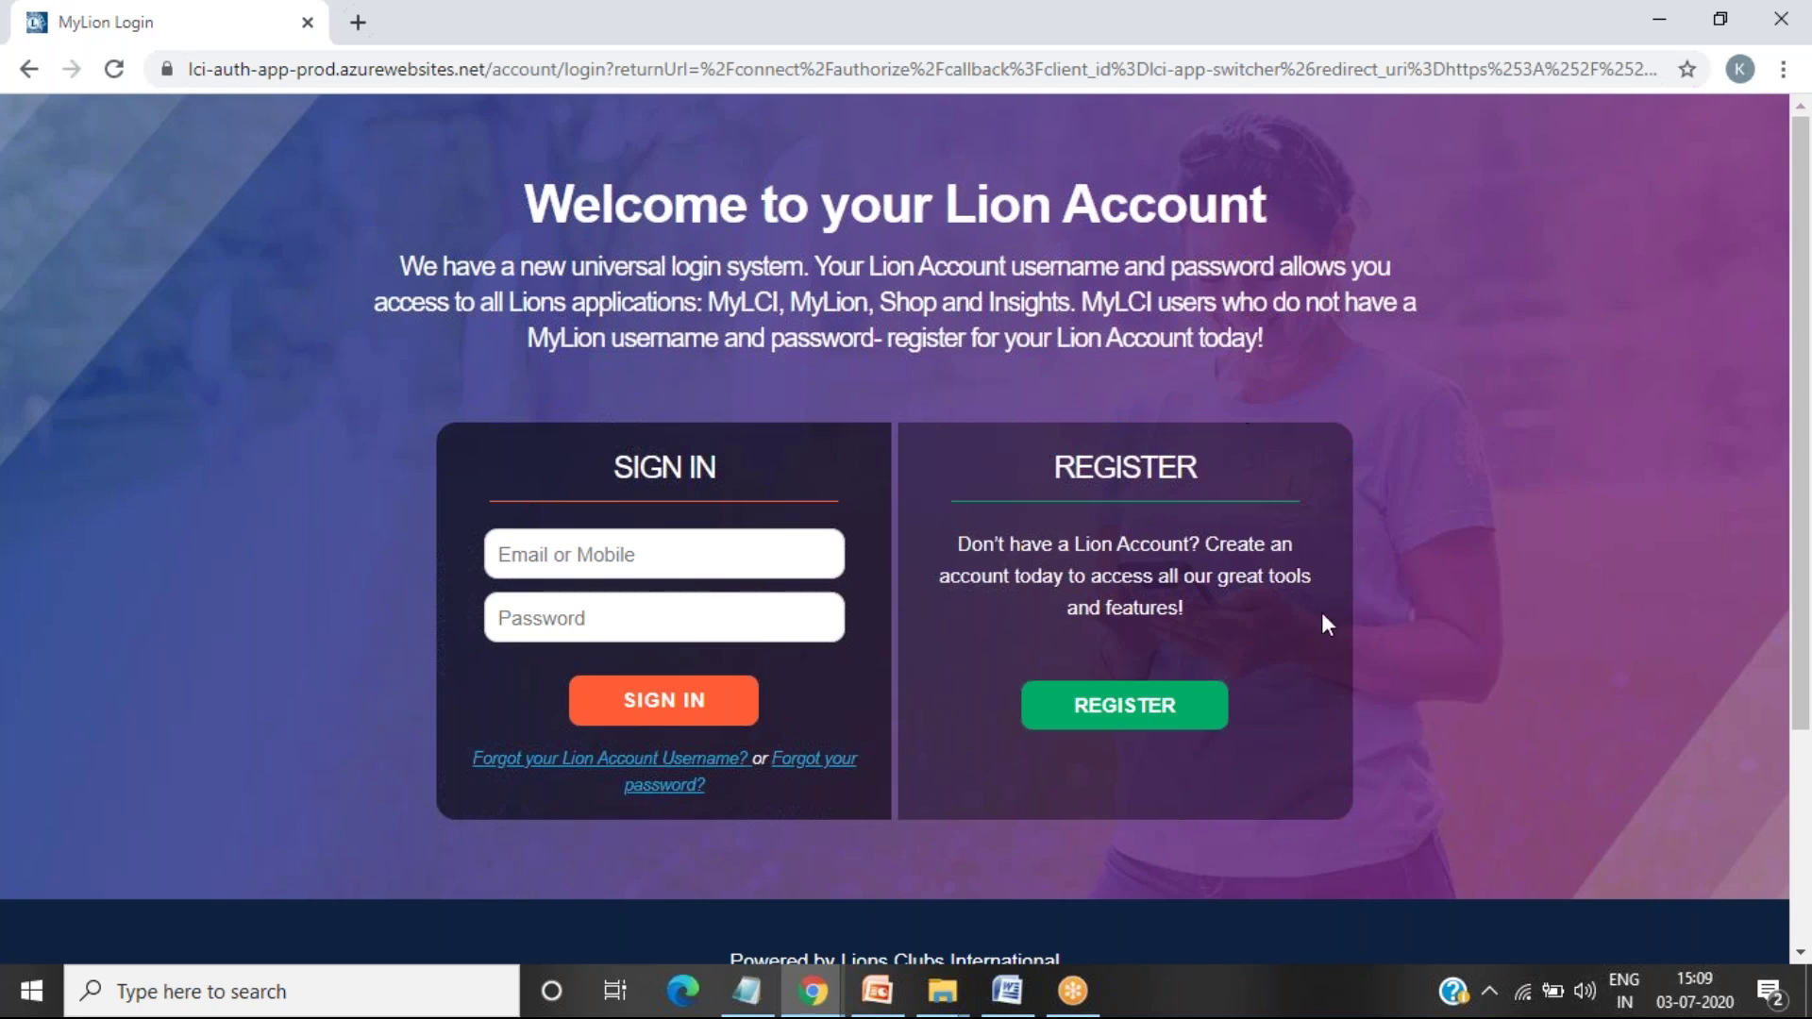
Step: Choose REGISTER on the Lion Account page to open the registration form
{"action": "left_click", "coordinate": [1149, 724]}
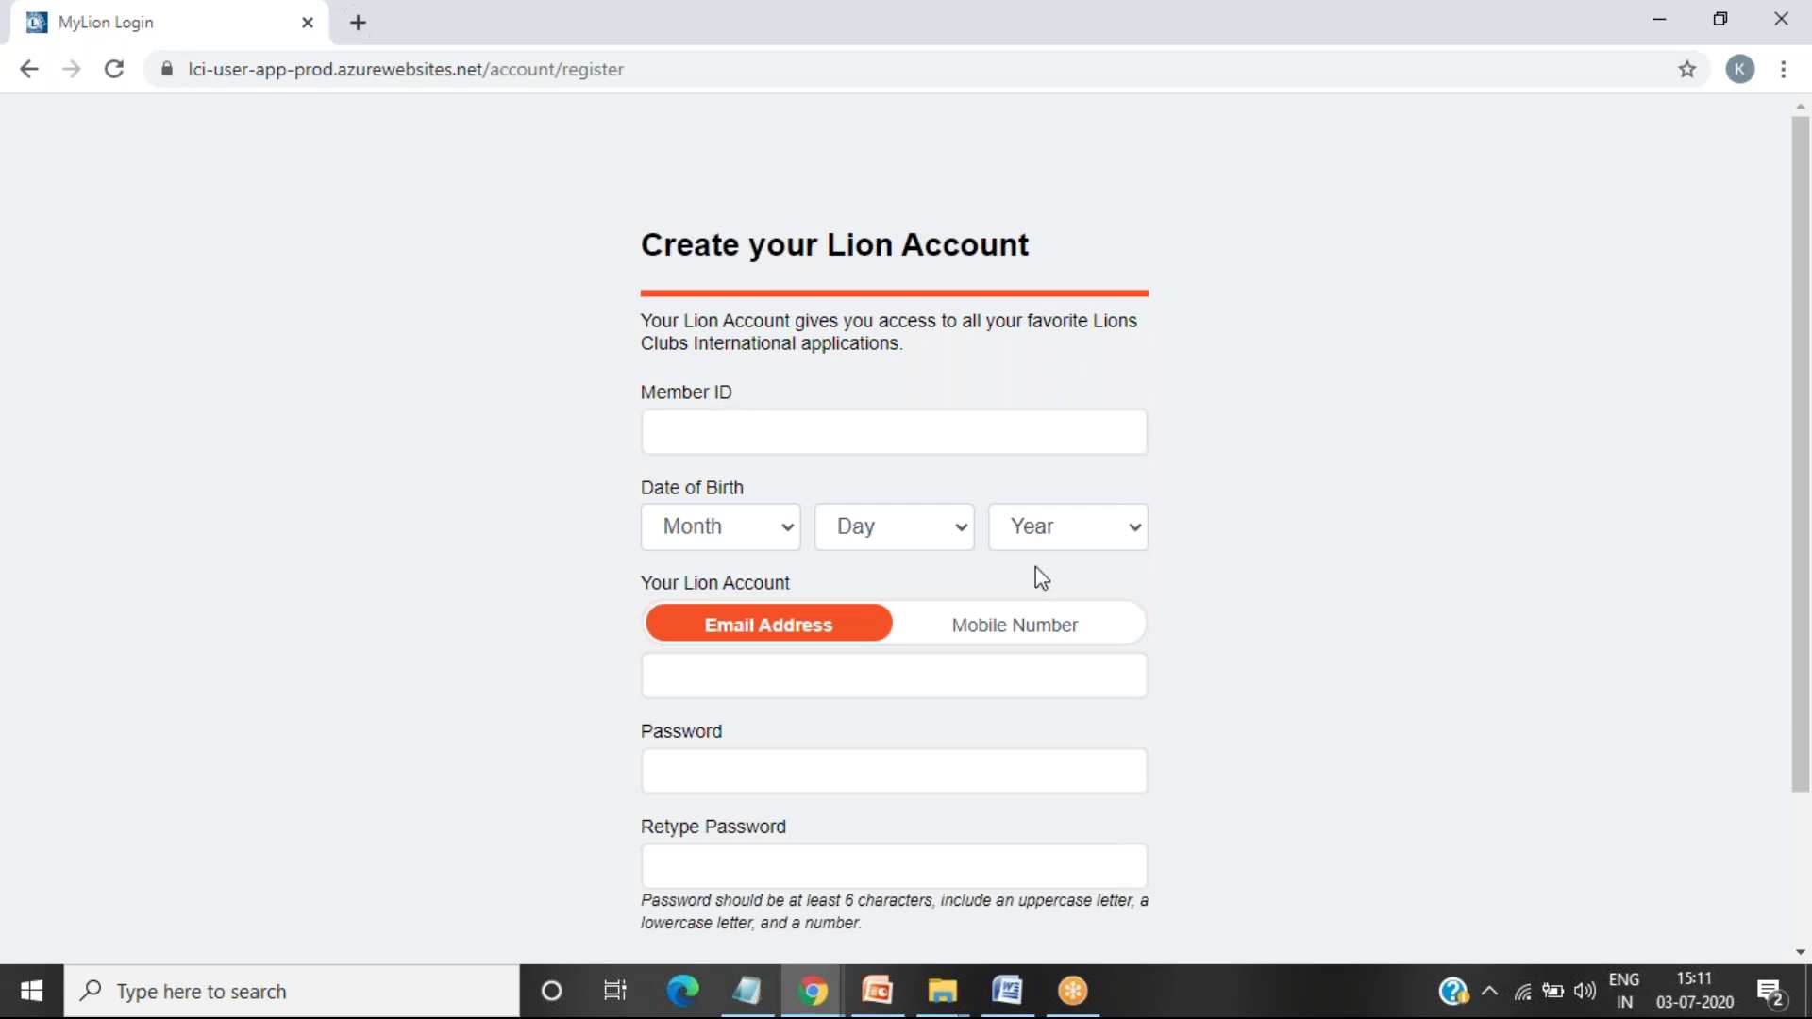
Step: Check the member details in Word, then fill Member ID from the saved autofill suggestion
{"action": "left_click", "coordinate": [1006, 991]}
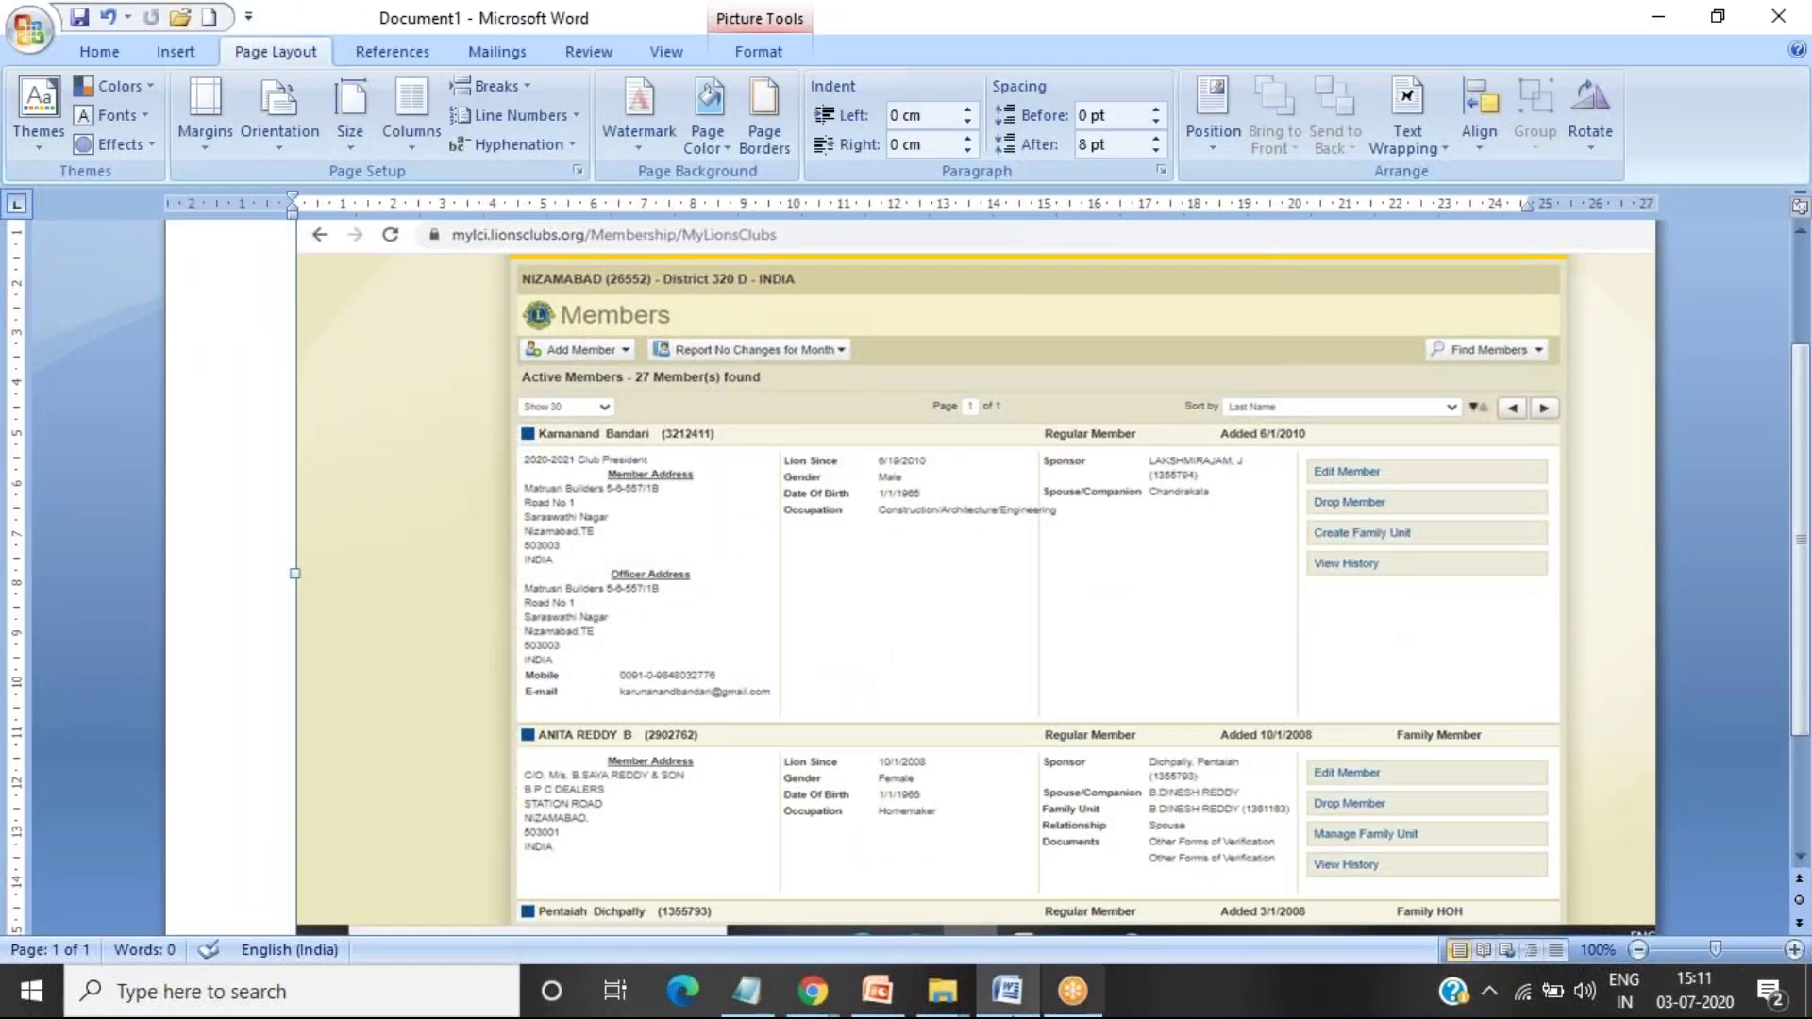
{"action": "mouse_move", "coordinate": [801, 993]}
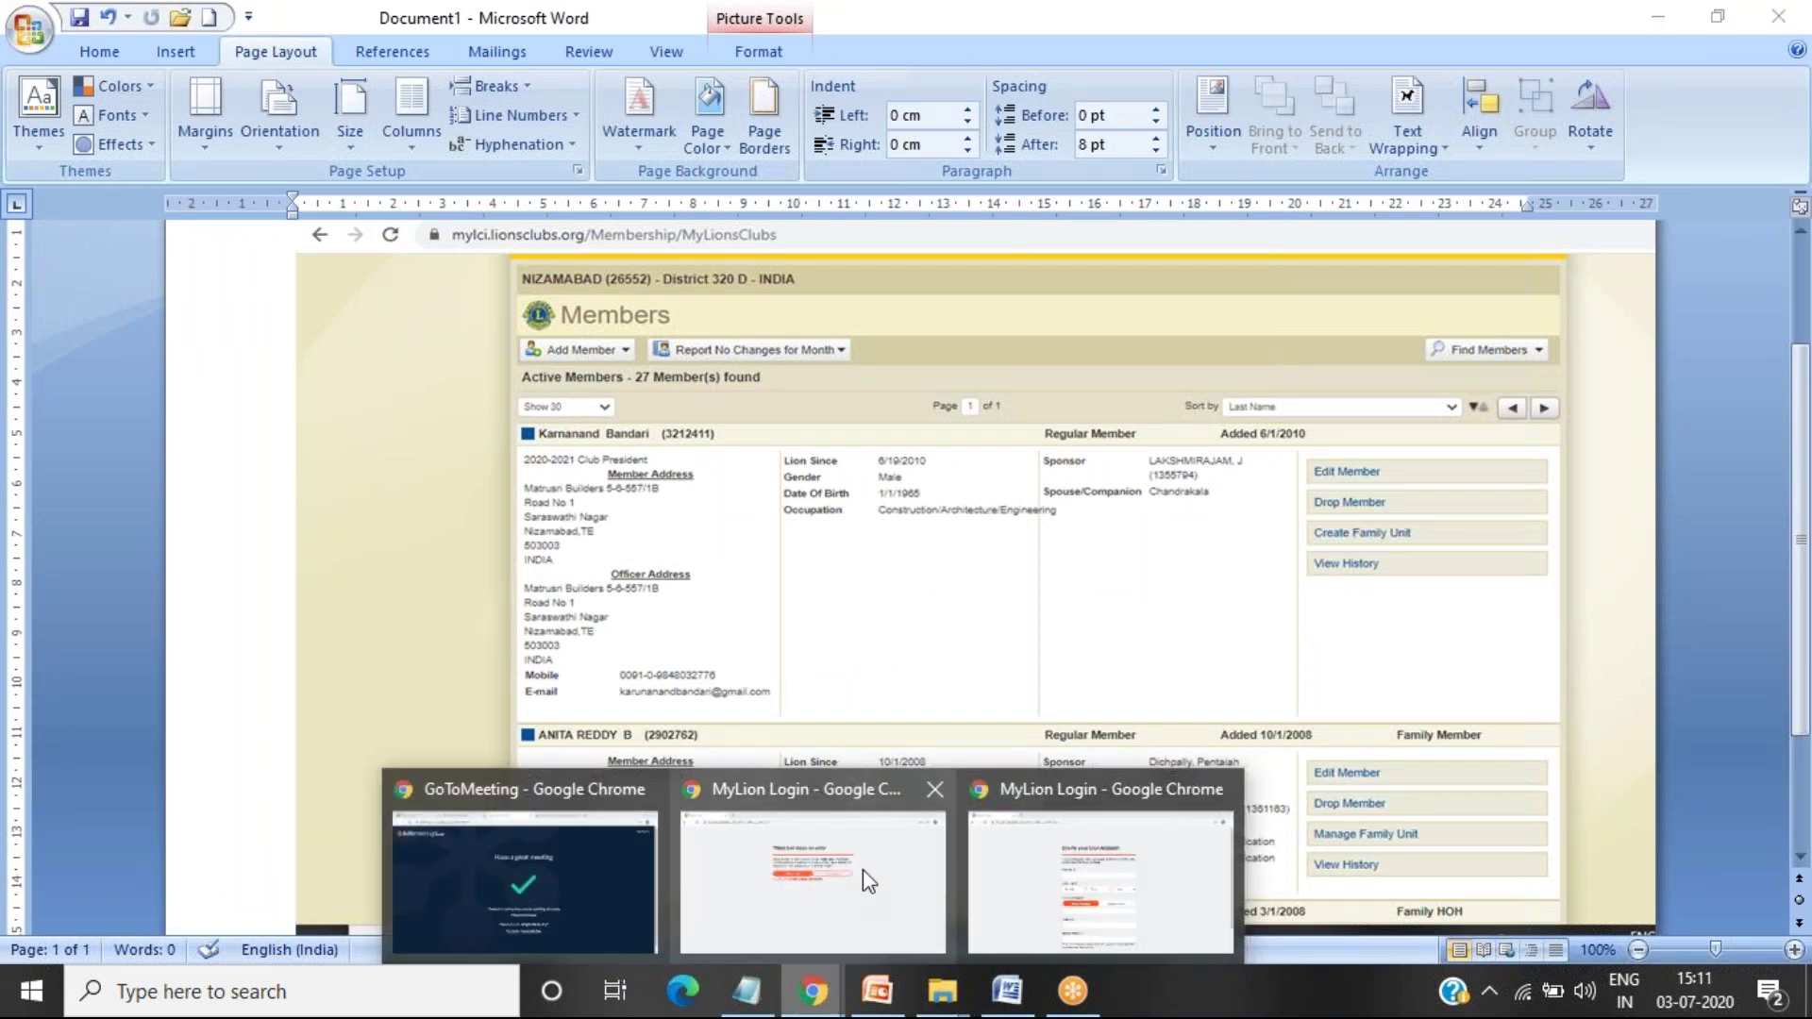
{"action": "left_click", "coordinate": [1023, 869]}
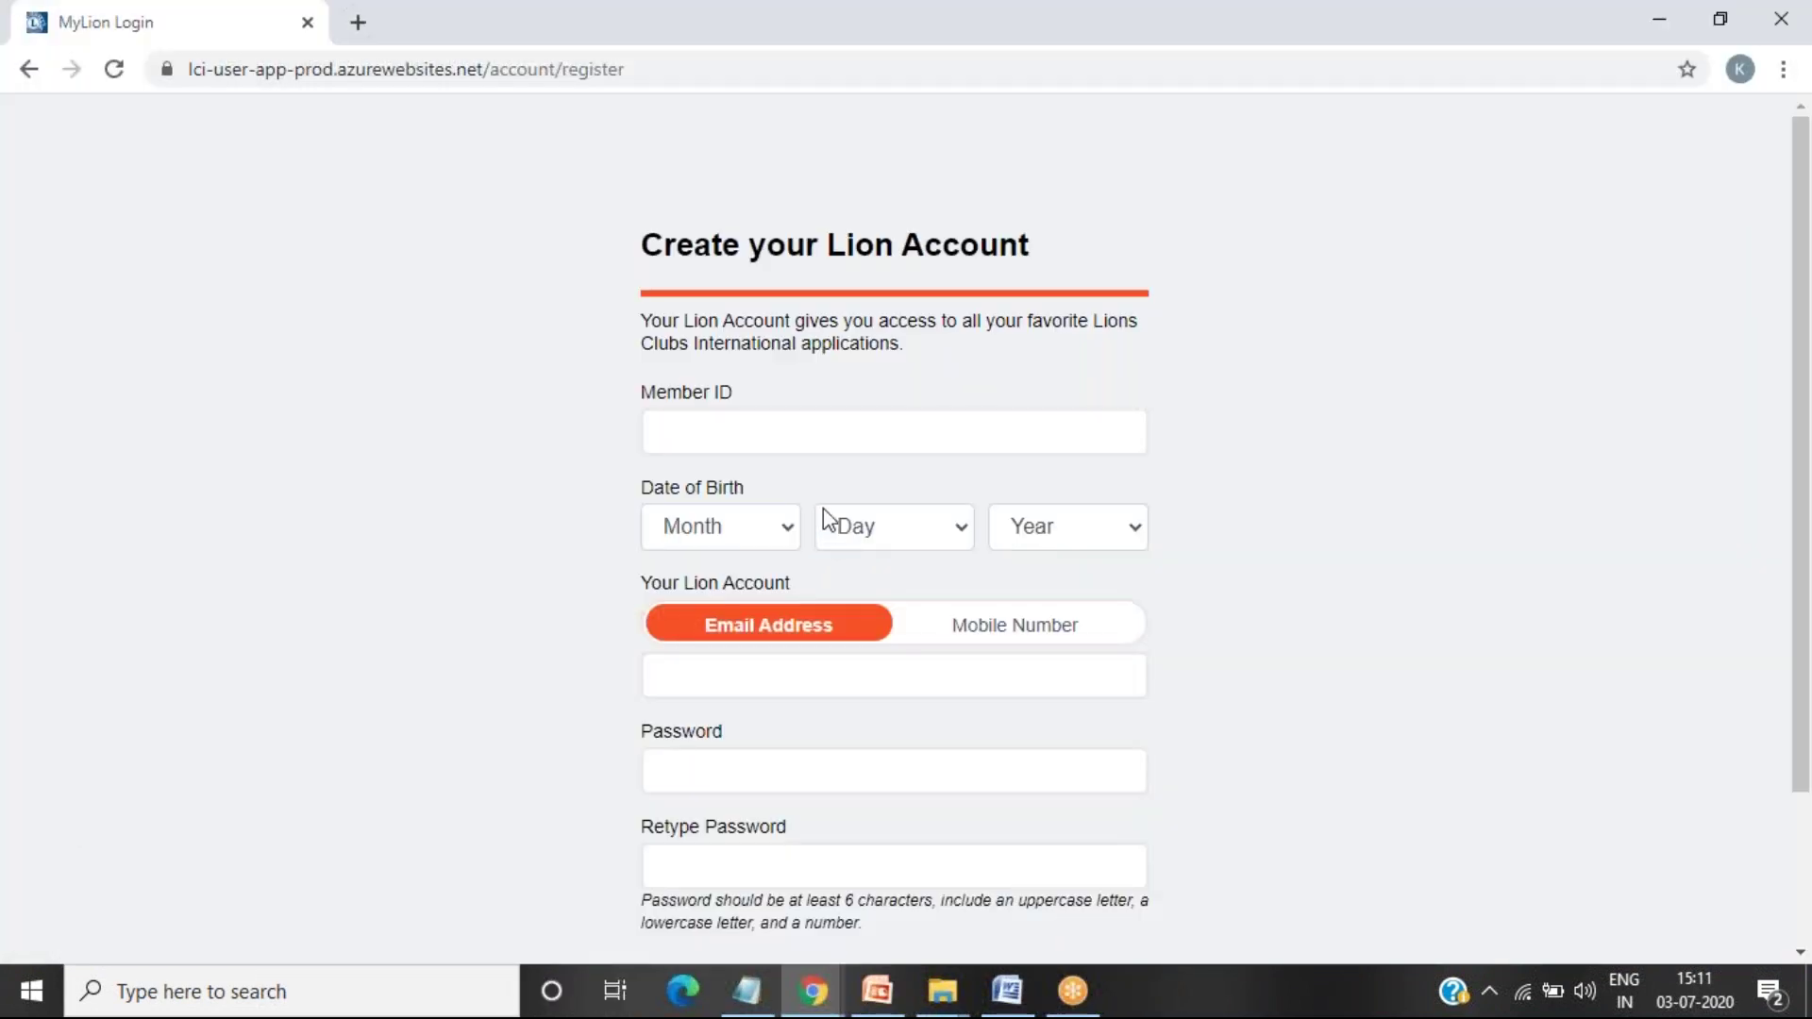
{"action": "left_click", "coordinate": [821, 418]}
{"action": "left_click", "coordinate": [734, 492]}
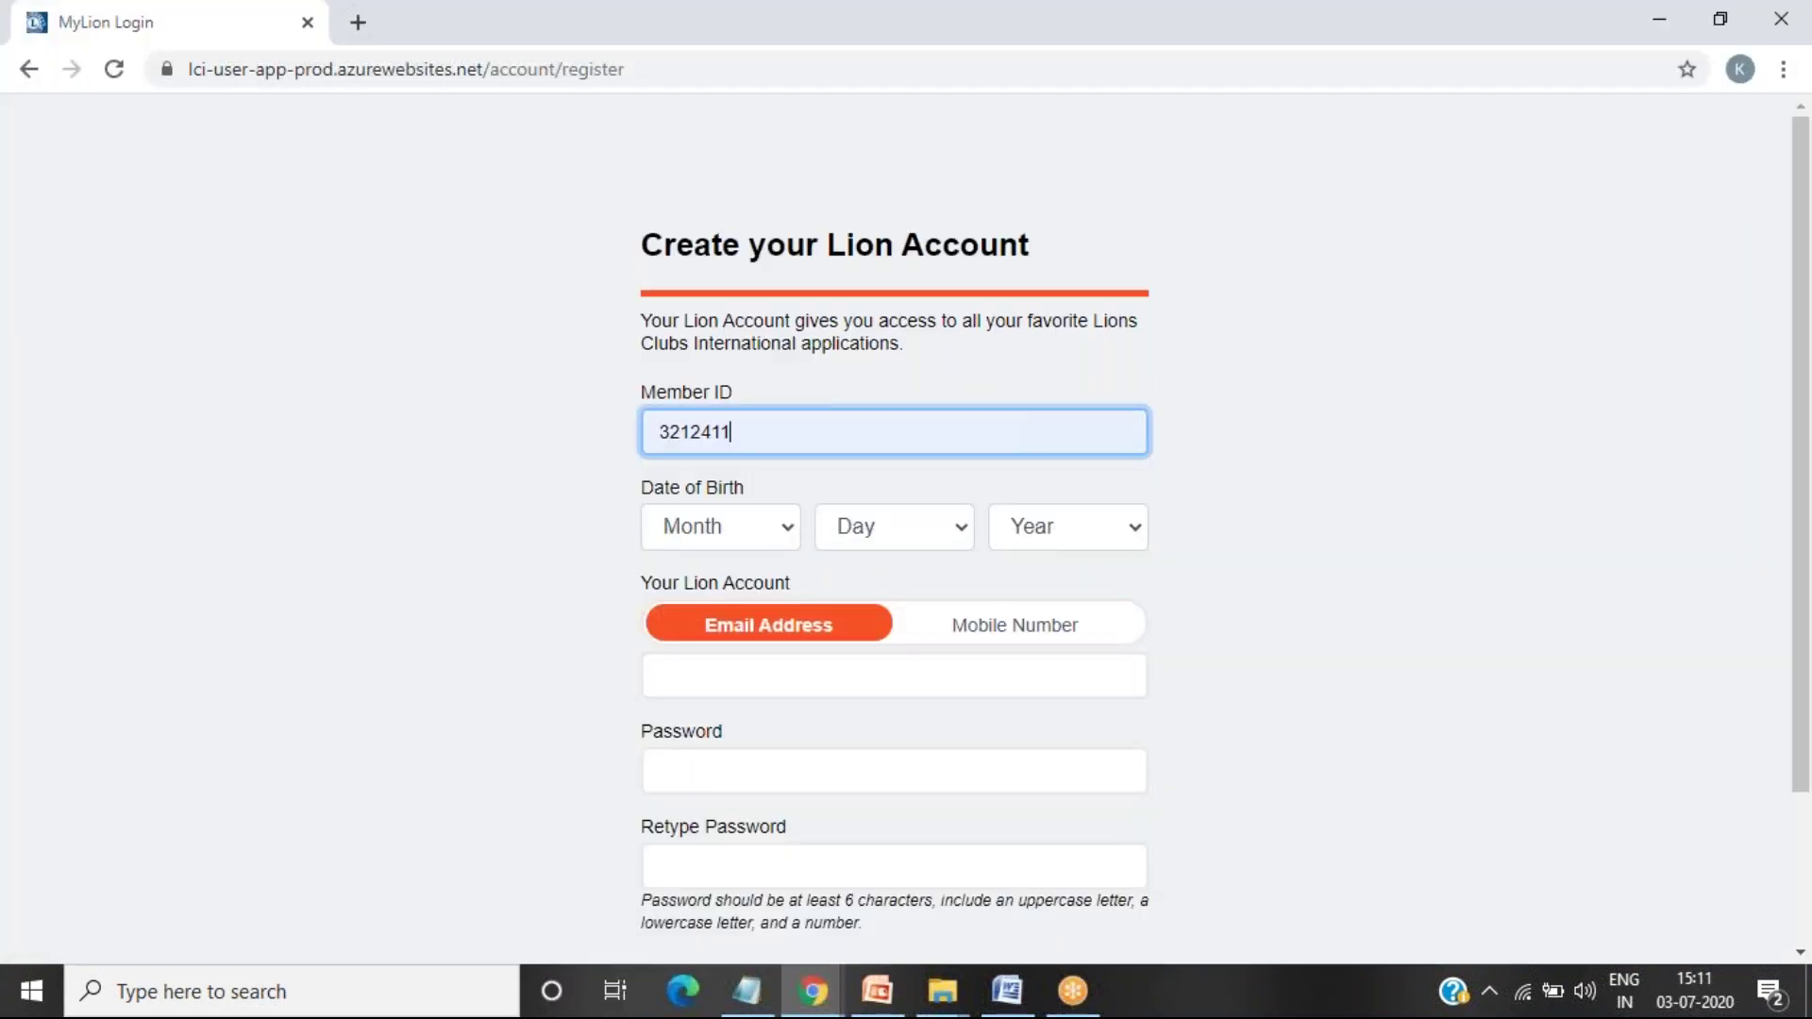
Step: Set the date of birth to January 1, 1965 using the month, day and year lists
{"action": "left_click", "coordinate": [1007, 991]}
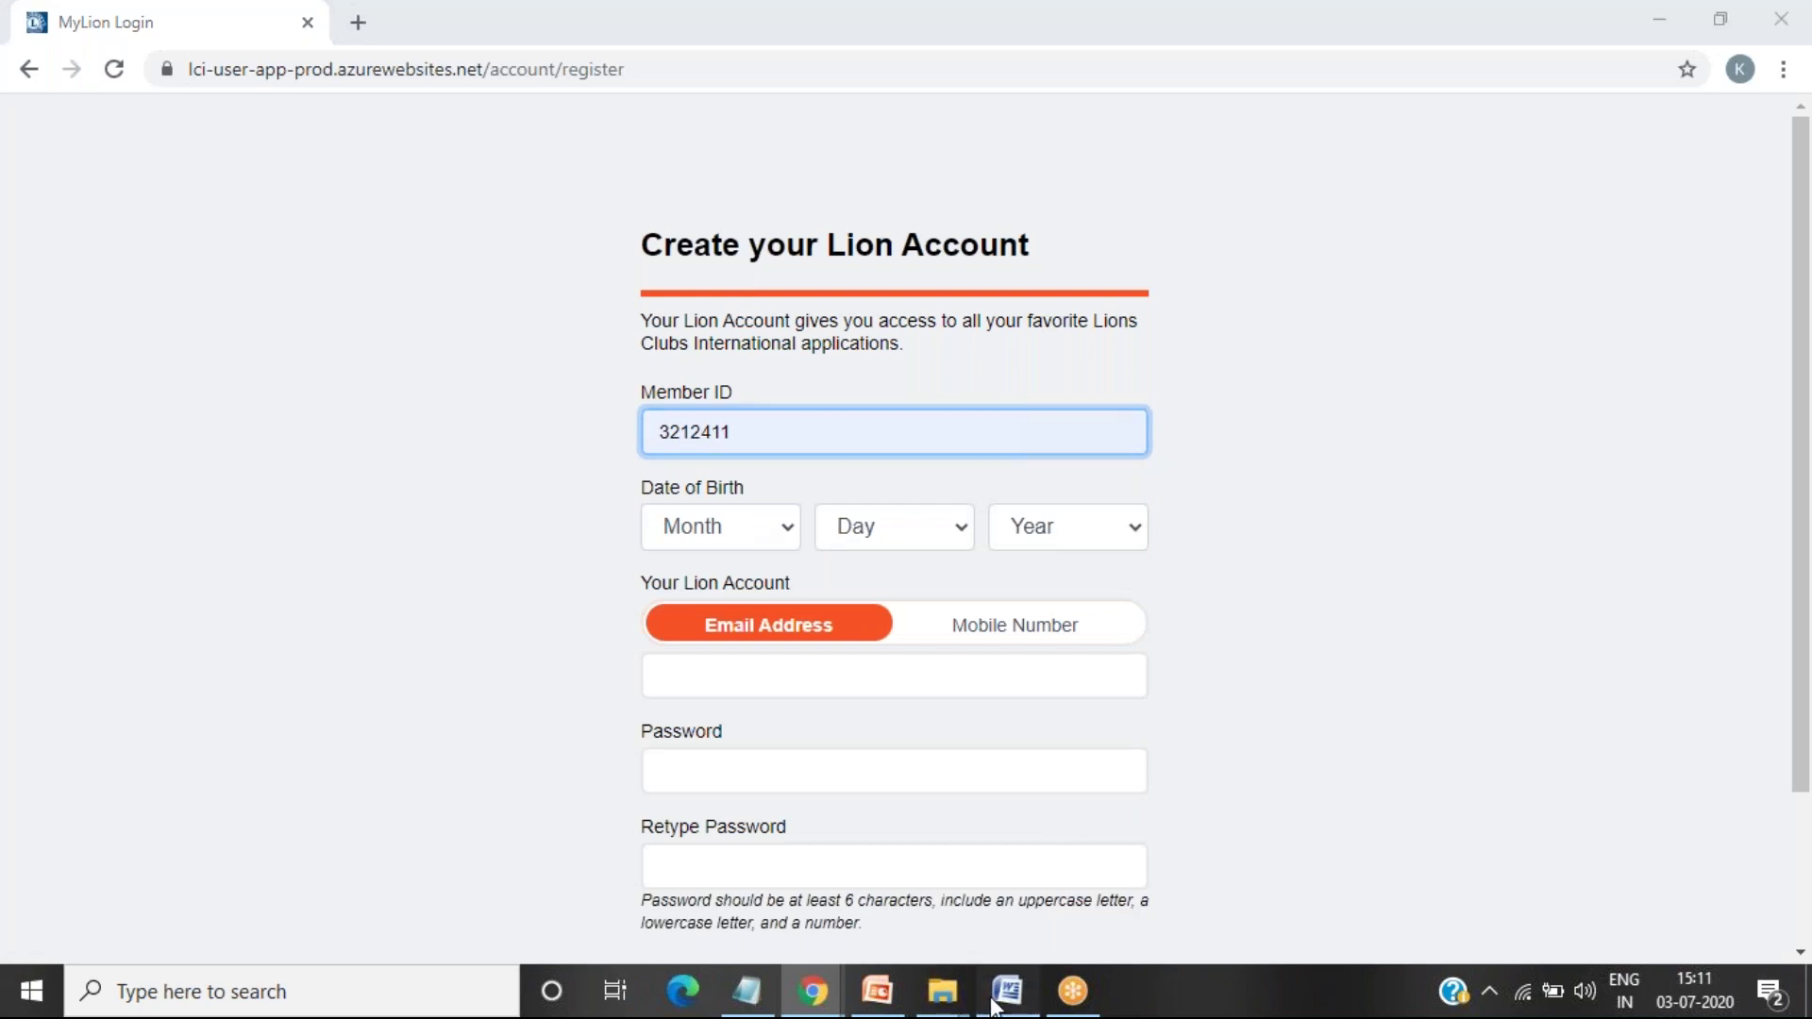
{"action": "left_click", "coordinate": [812, 991]}
{"action": "left_click", "coordinate": [1034, 890]}
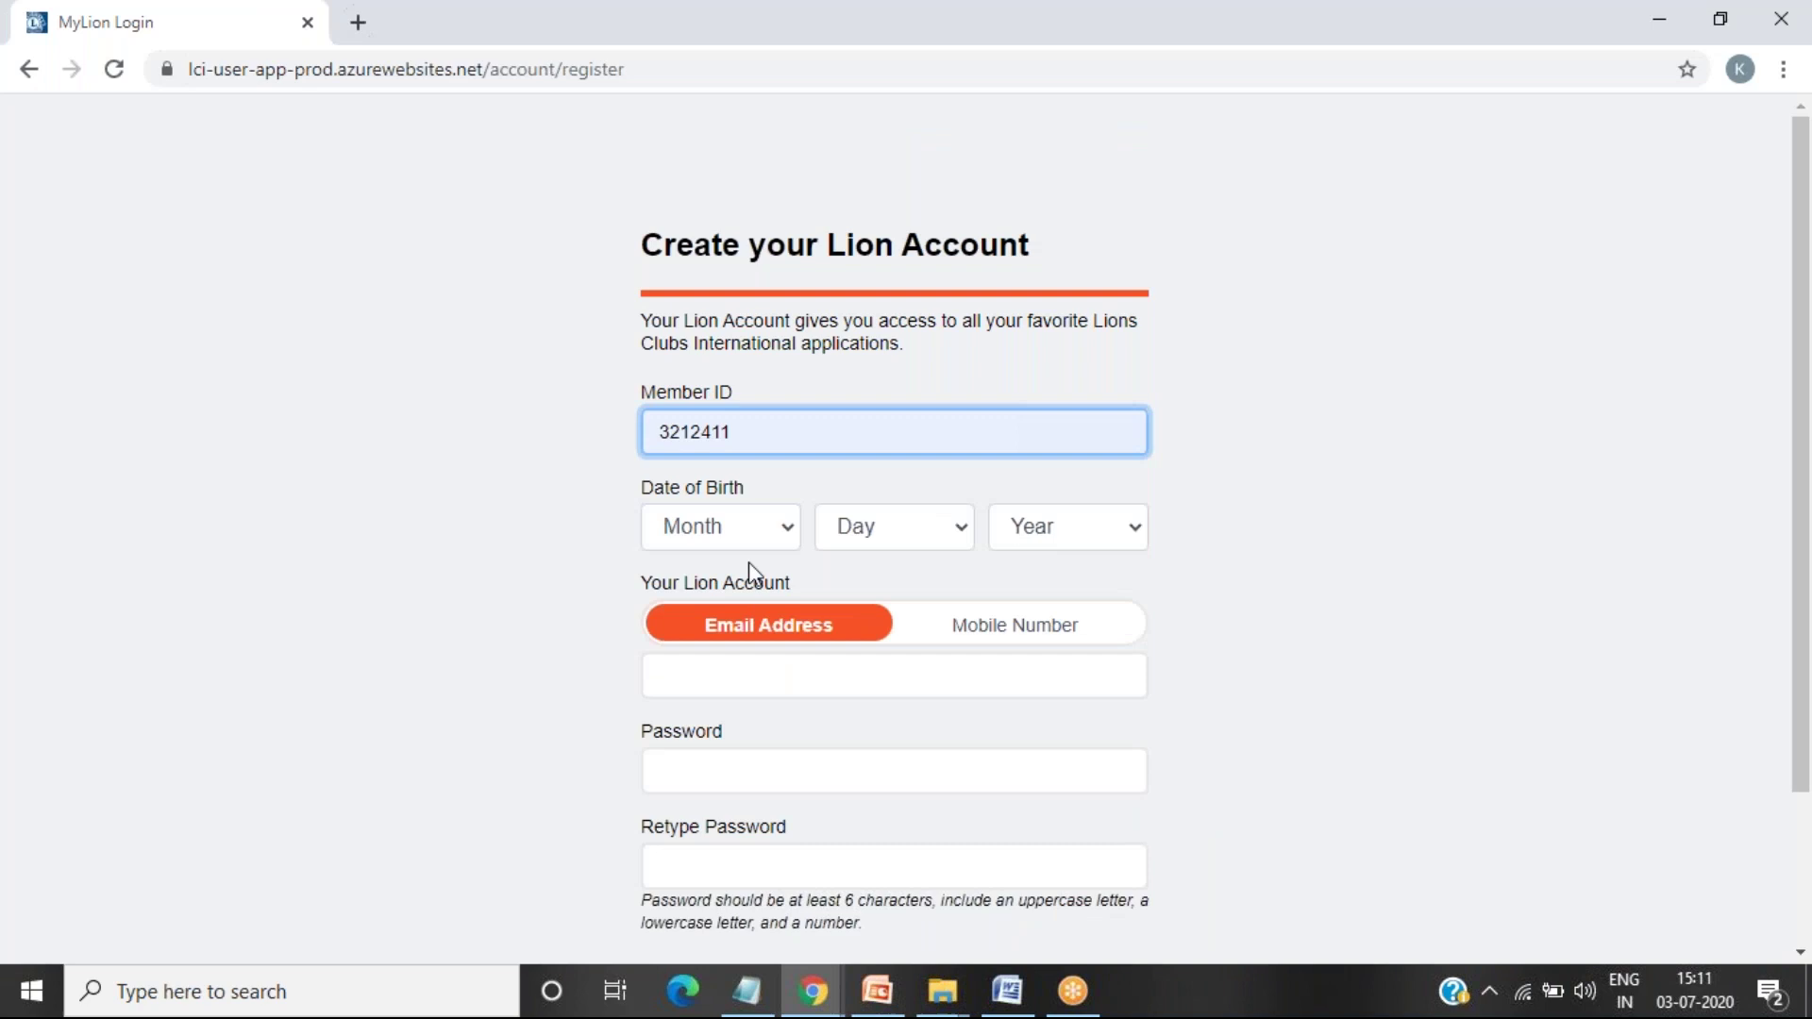
{"action": "left_click", "coordinate": [750, 529]}
{"action": "left_click", "coordinate": [749, 595]}
{"action": "left_click", "coordinate": [855, 529]}
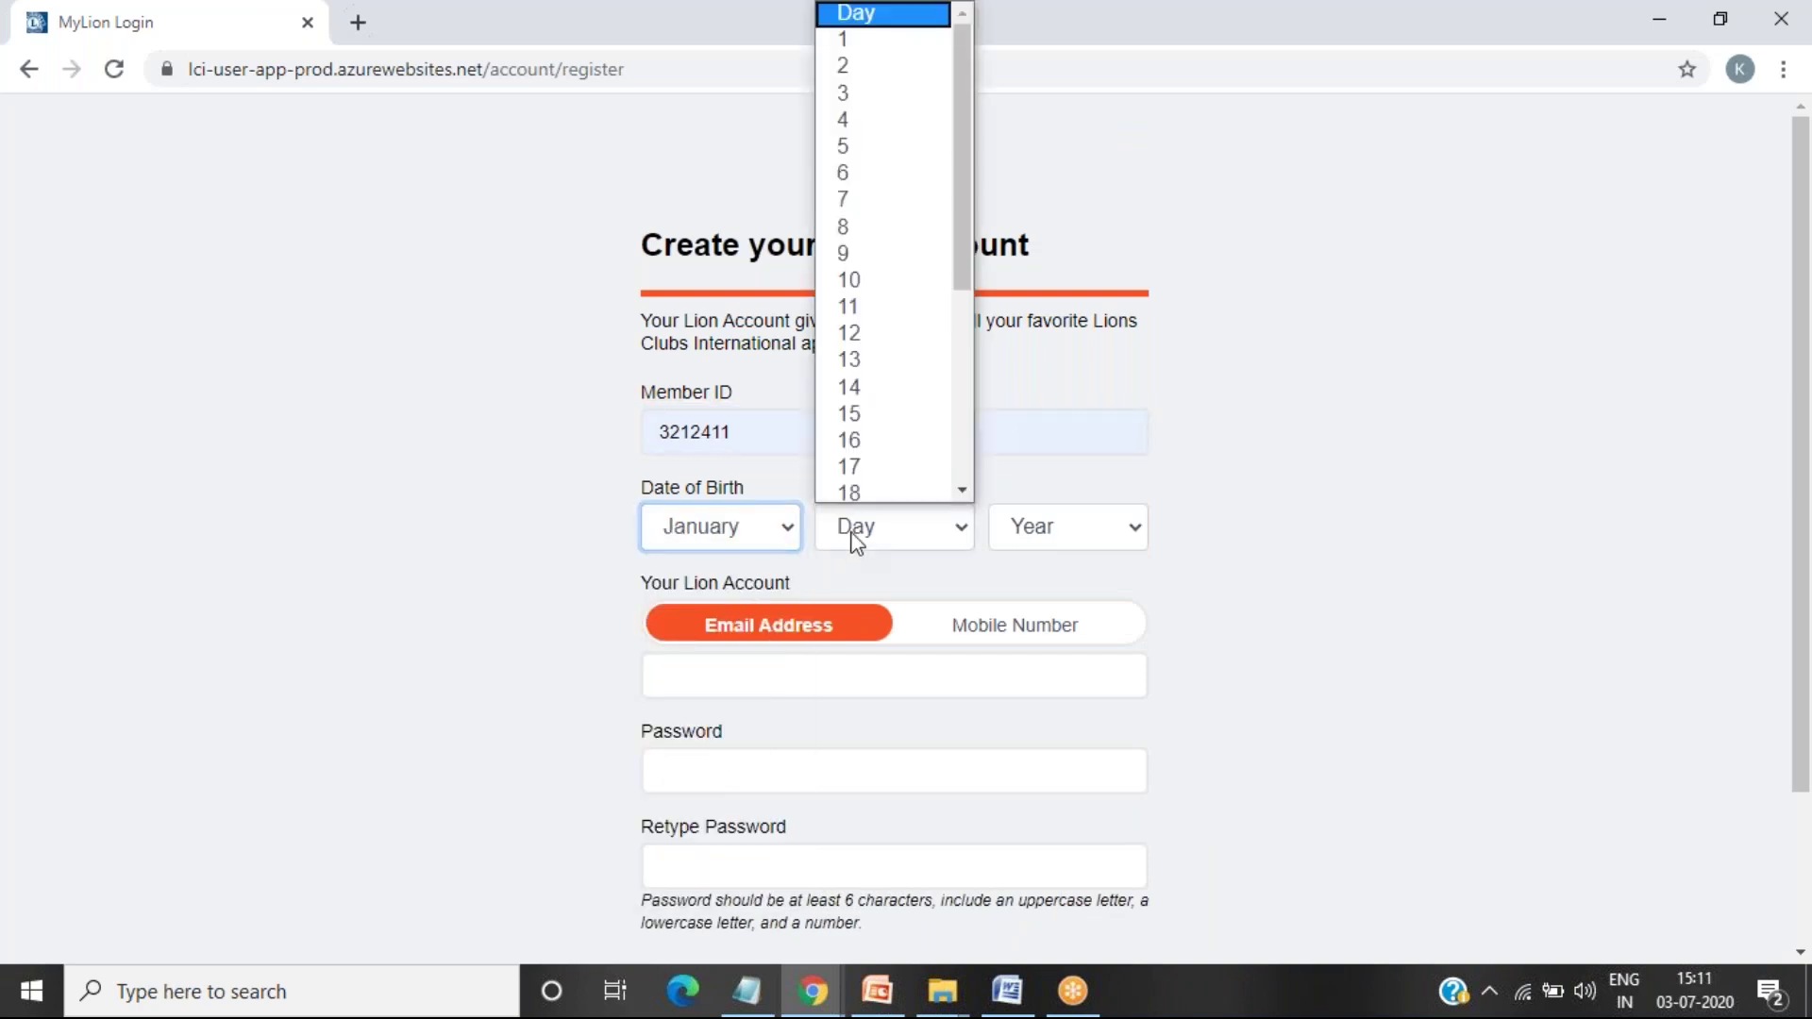
{"action": "left_click", "coordinate": [885, 9]}
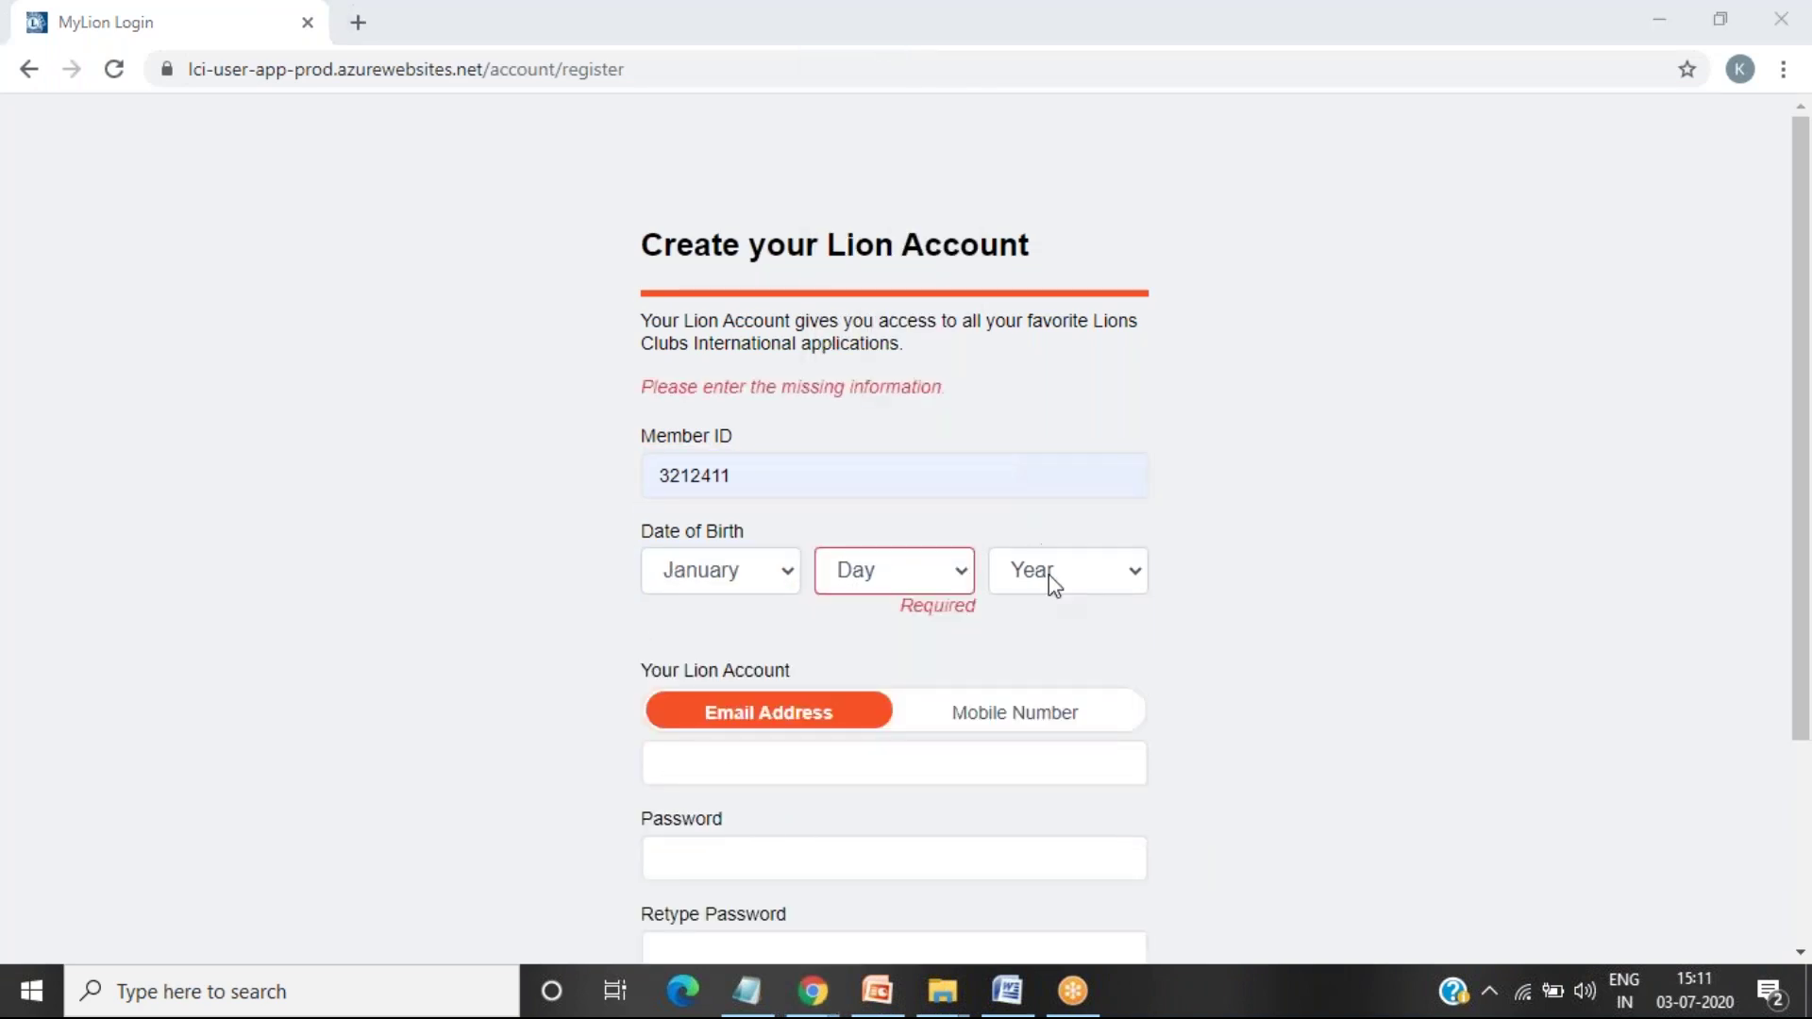
{"action": "left_click", "coordinate": [1050, 589]}
{"action": "left_click", "coordinate": [963, 577]}
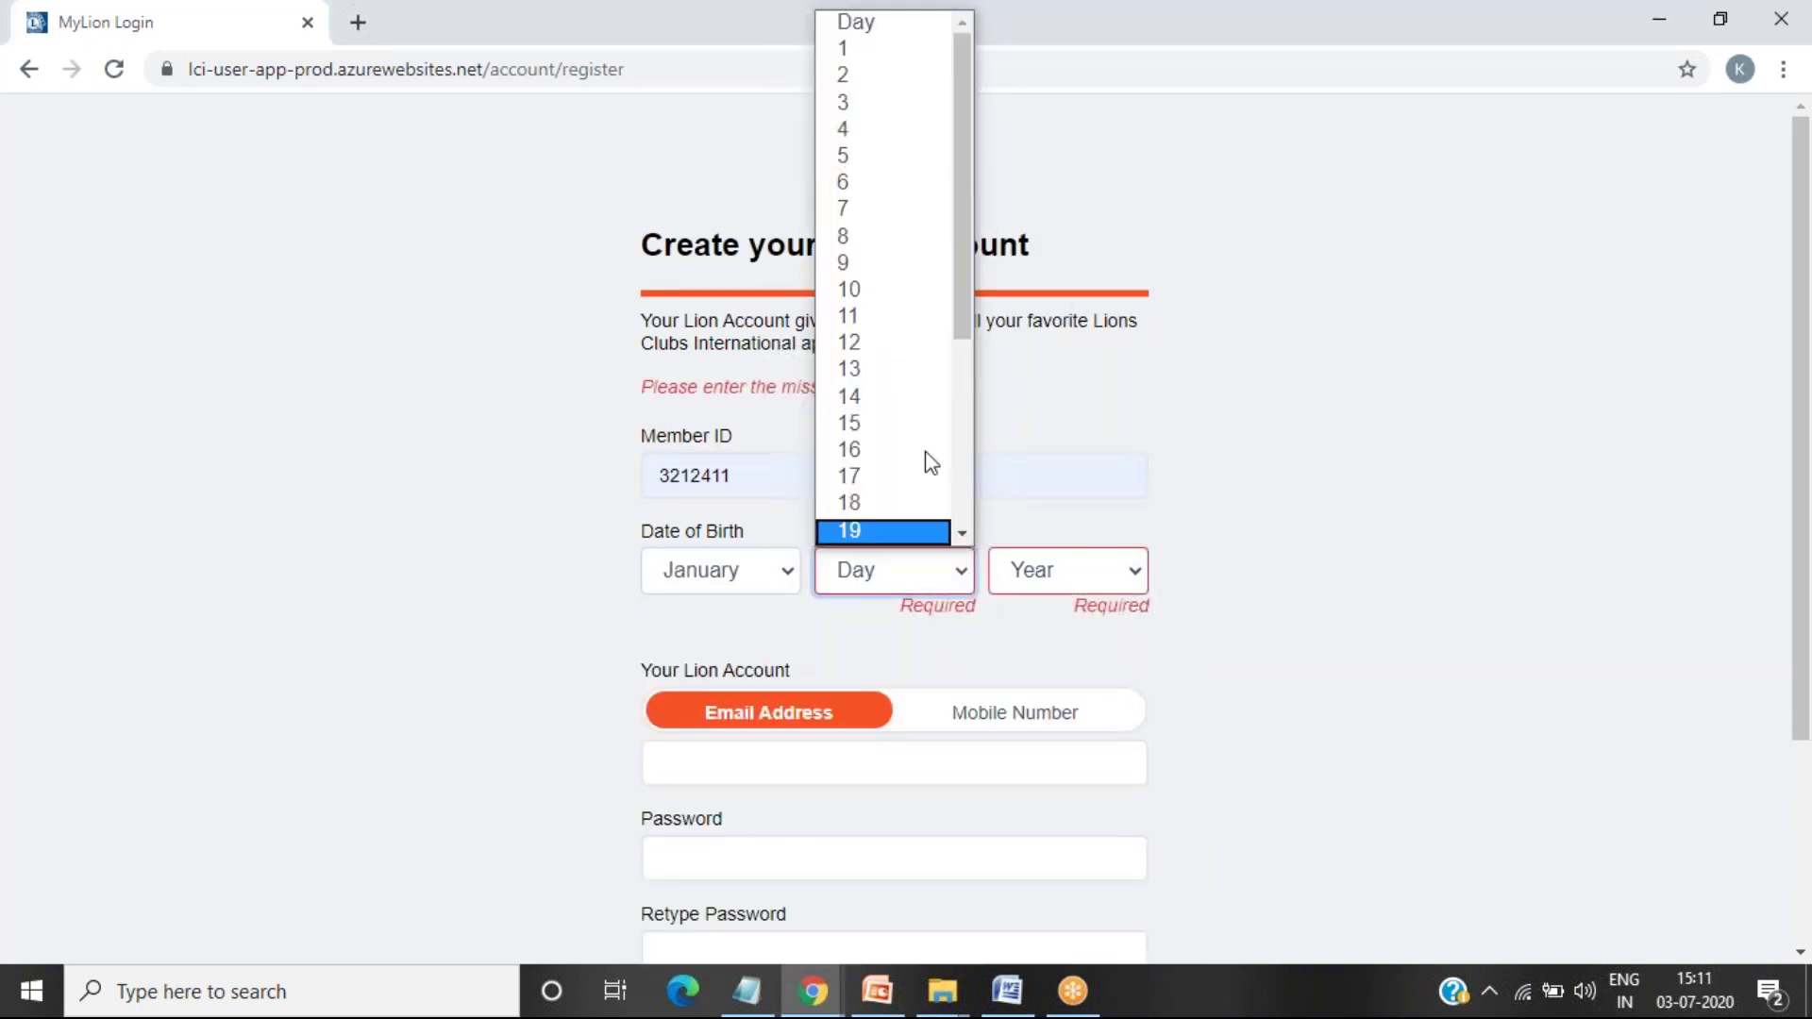
{"action": "left_click", "coordinate": [898, 49]}
{"action": "left_click", "coordinate": [1070, 593]}
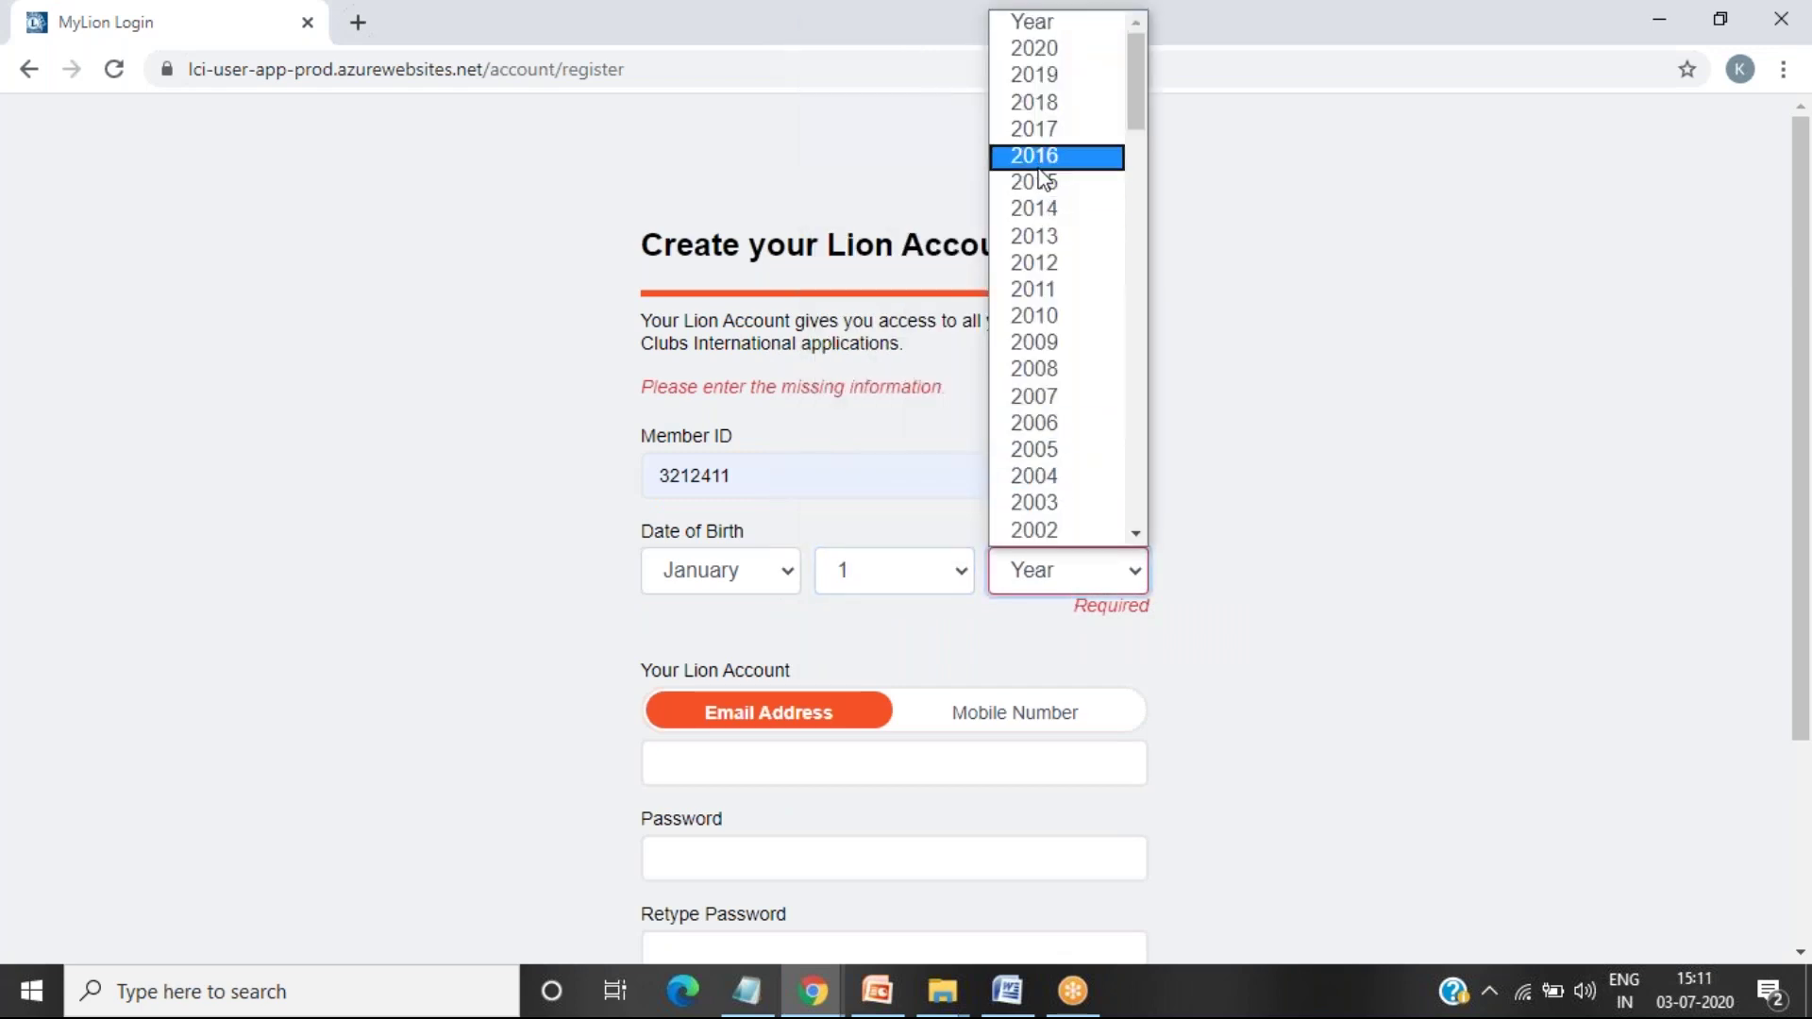
{"action": "scroll", "coordinate": [1085, 420], "scroll_direction": "down", "scroll_amount": 8}
{"action": "scroll", "coordinate": [1083, 445], "scroll_direction": "down", "scroll_amount": 3}
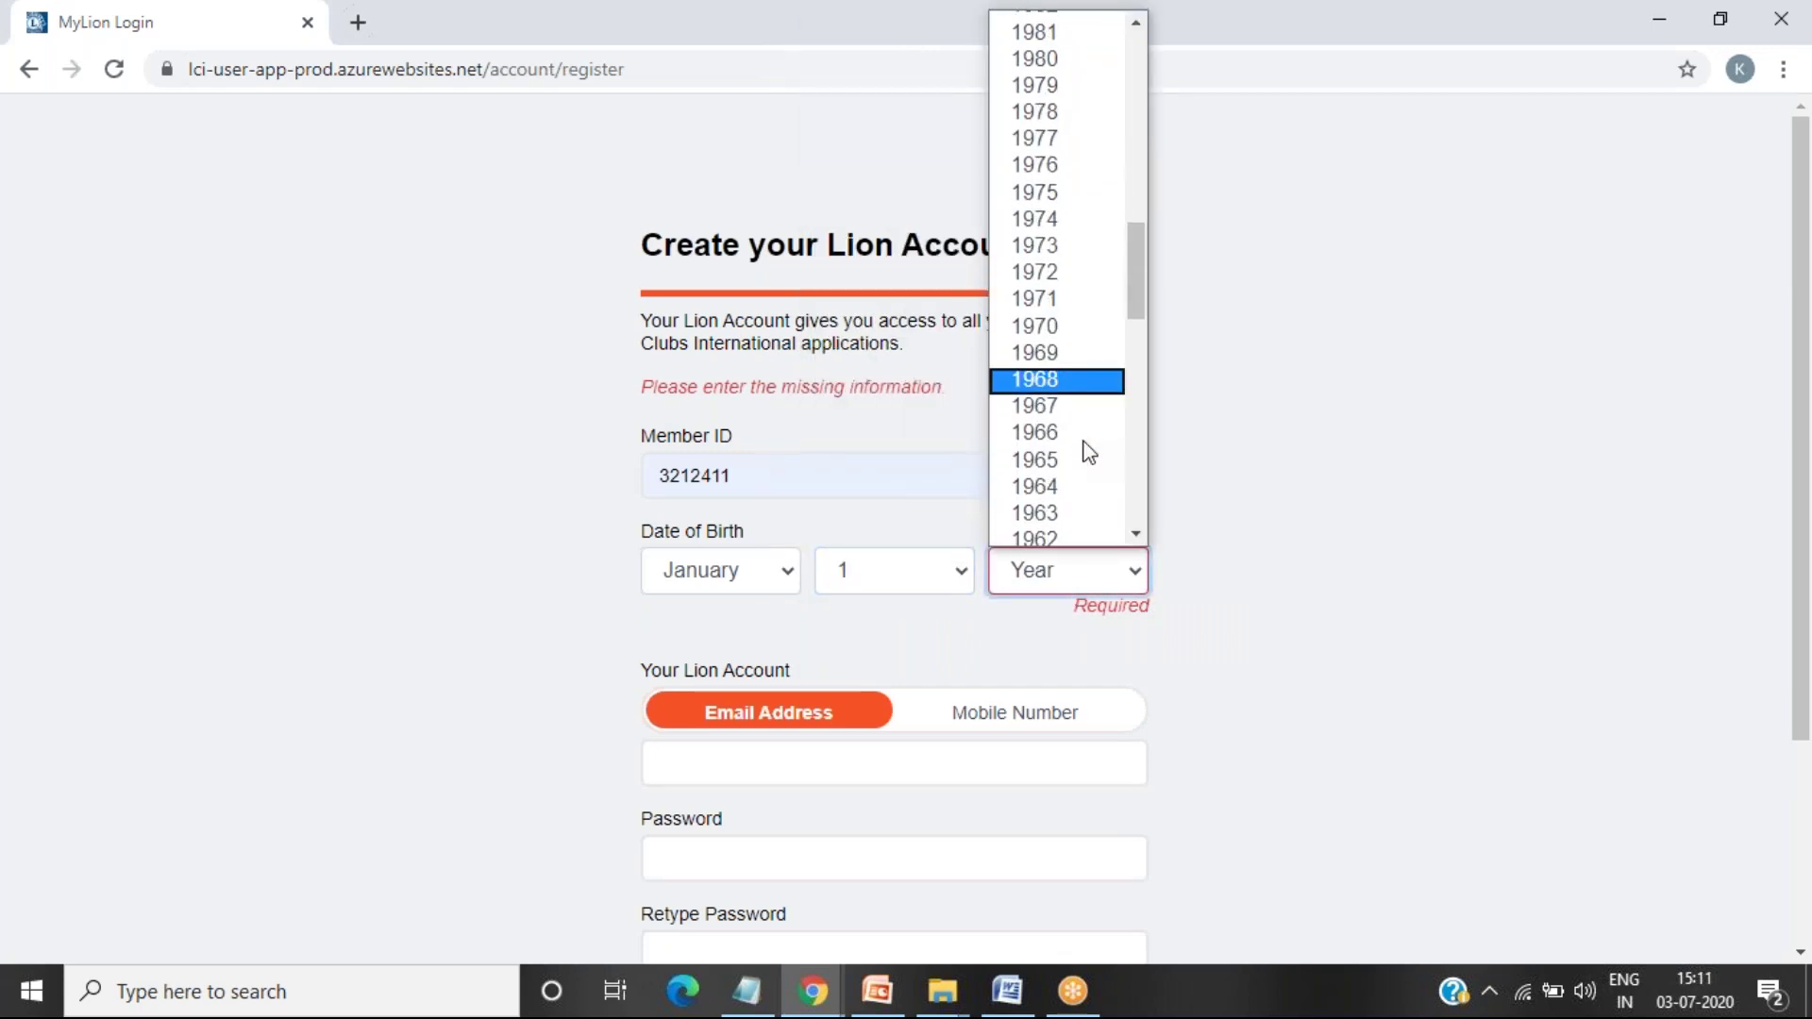
{"action": "left_click", "coordinate": [1084, 461]}
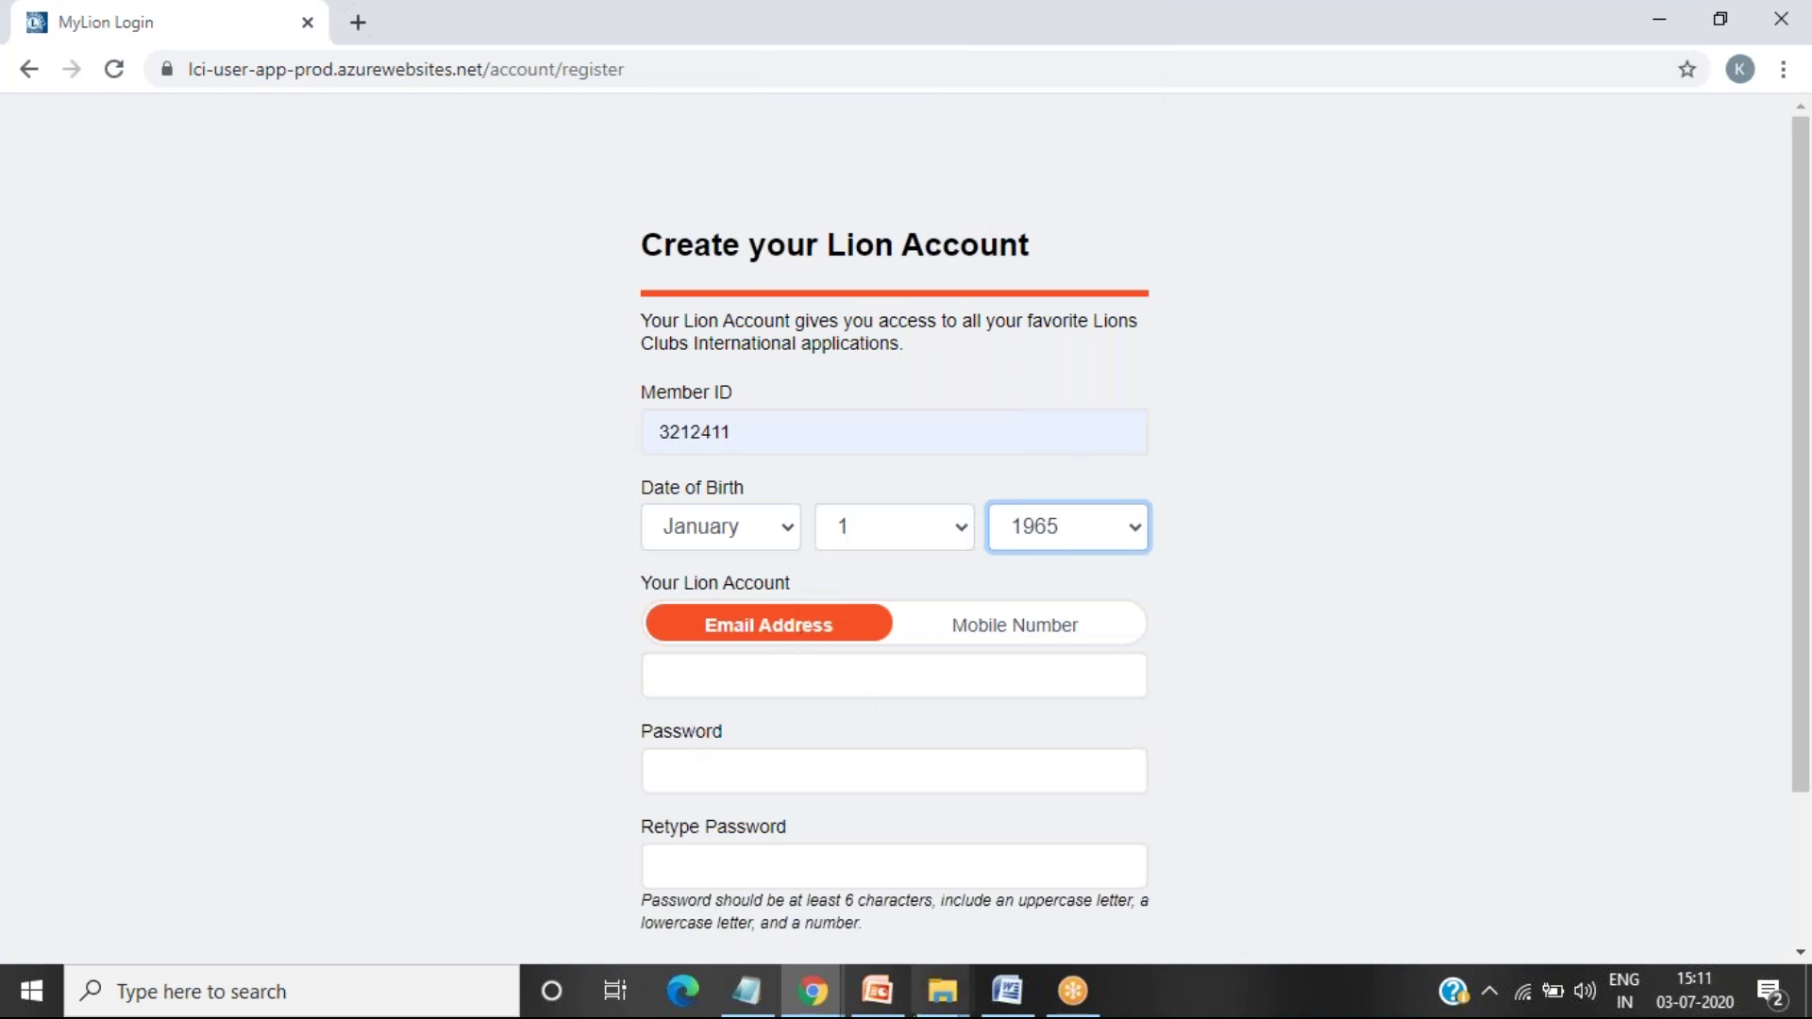
{"action": "left_click", "coordinate": [1007, 991]}
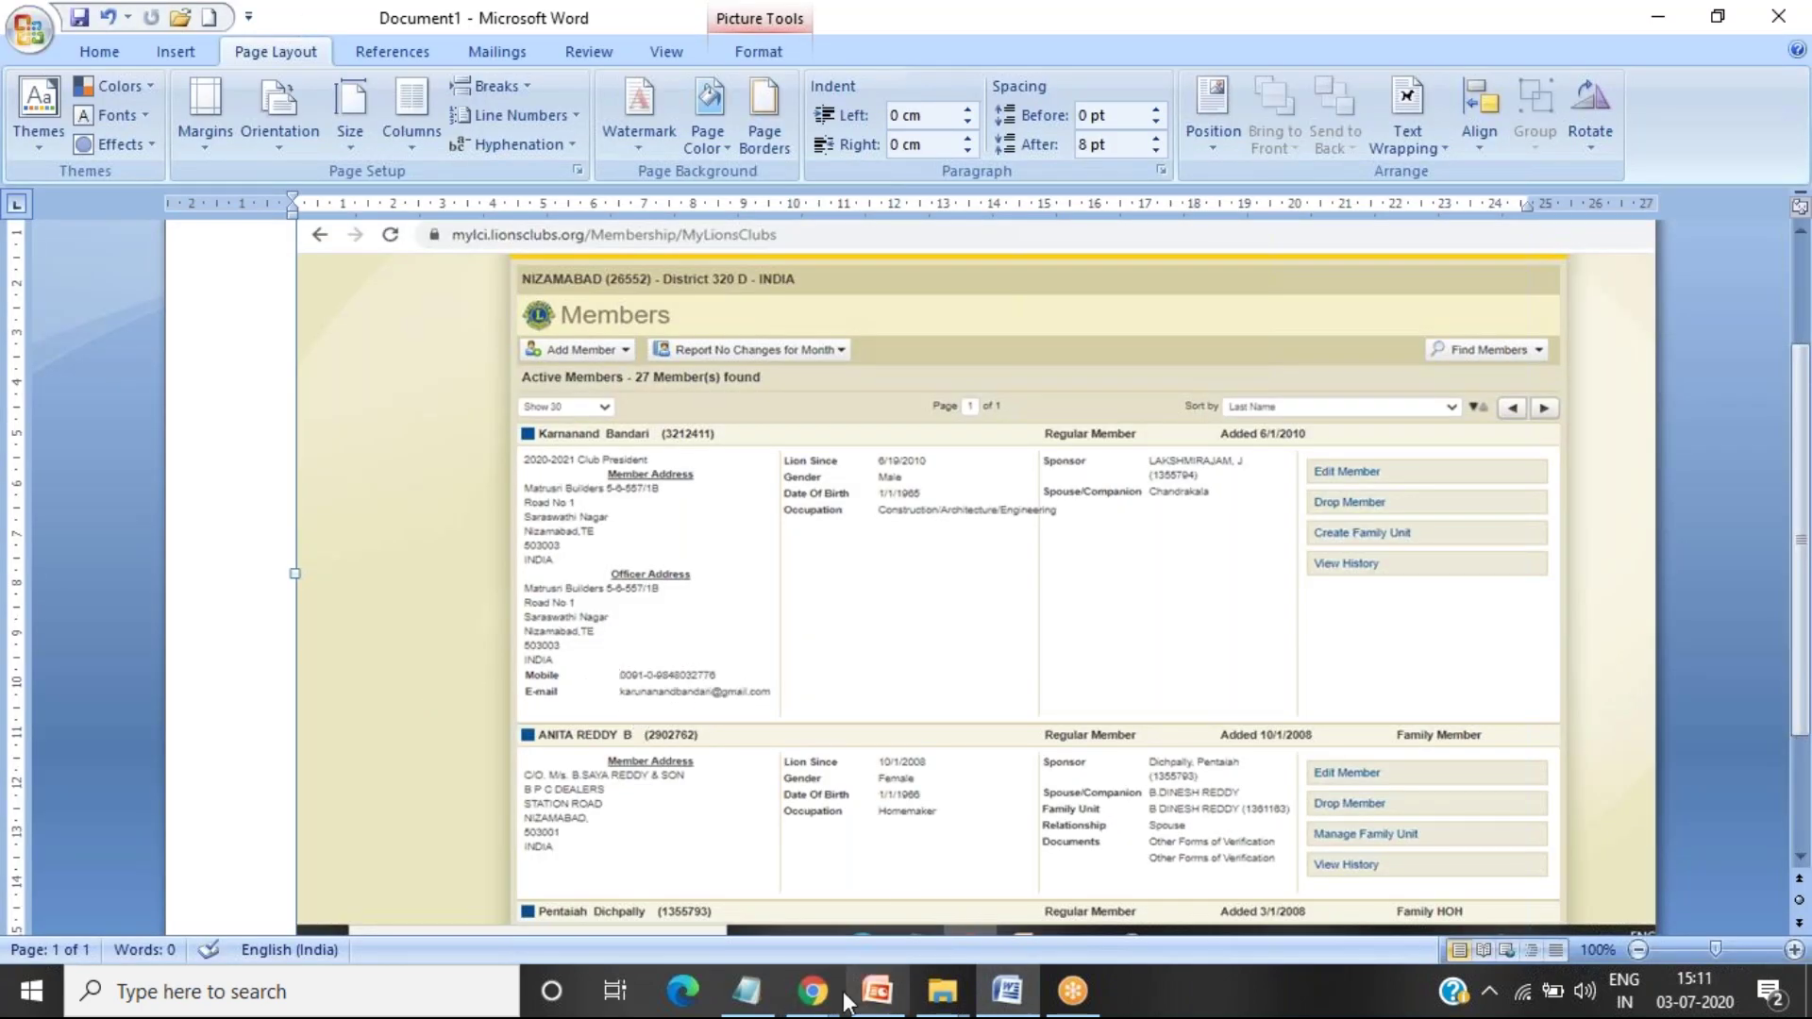
Step: Close the extra error window and fill the email field with the saved address
{"action": "mouse_move", "coordinate": [818, 1008]}
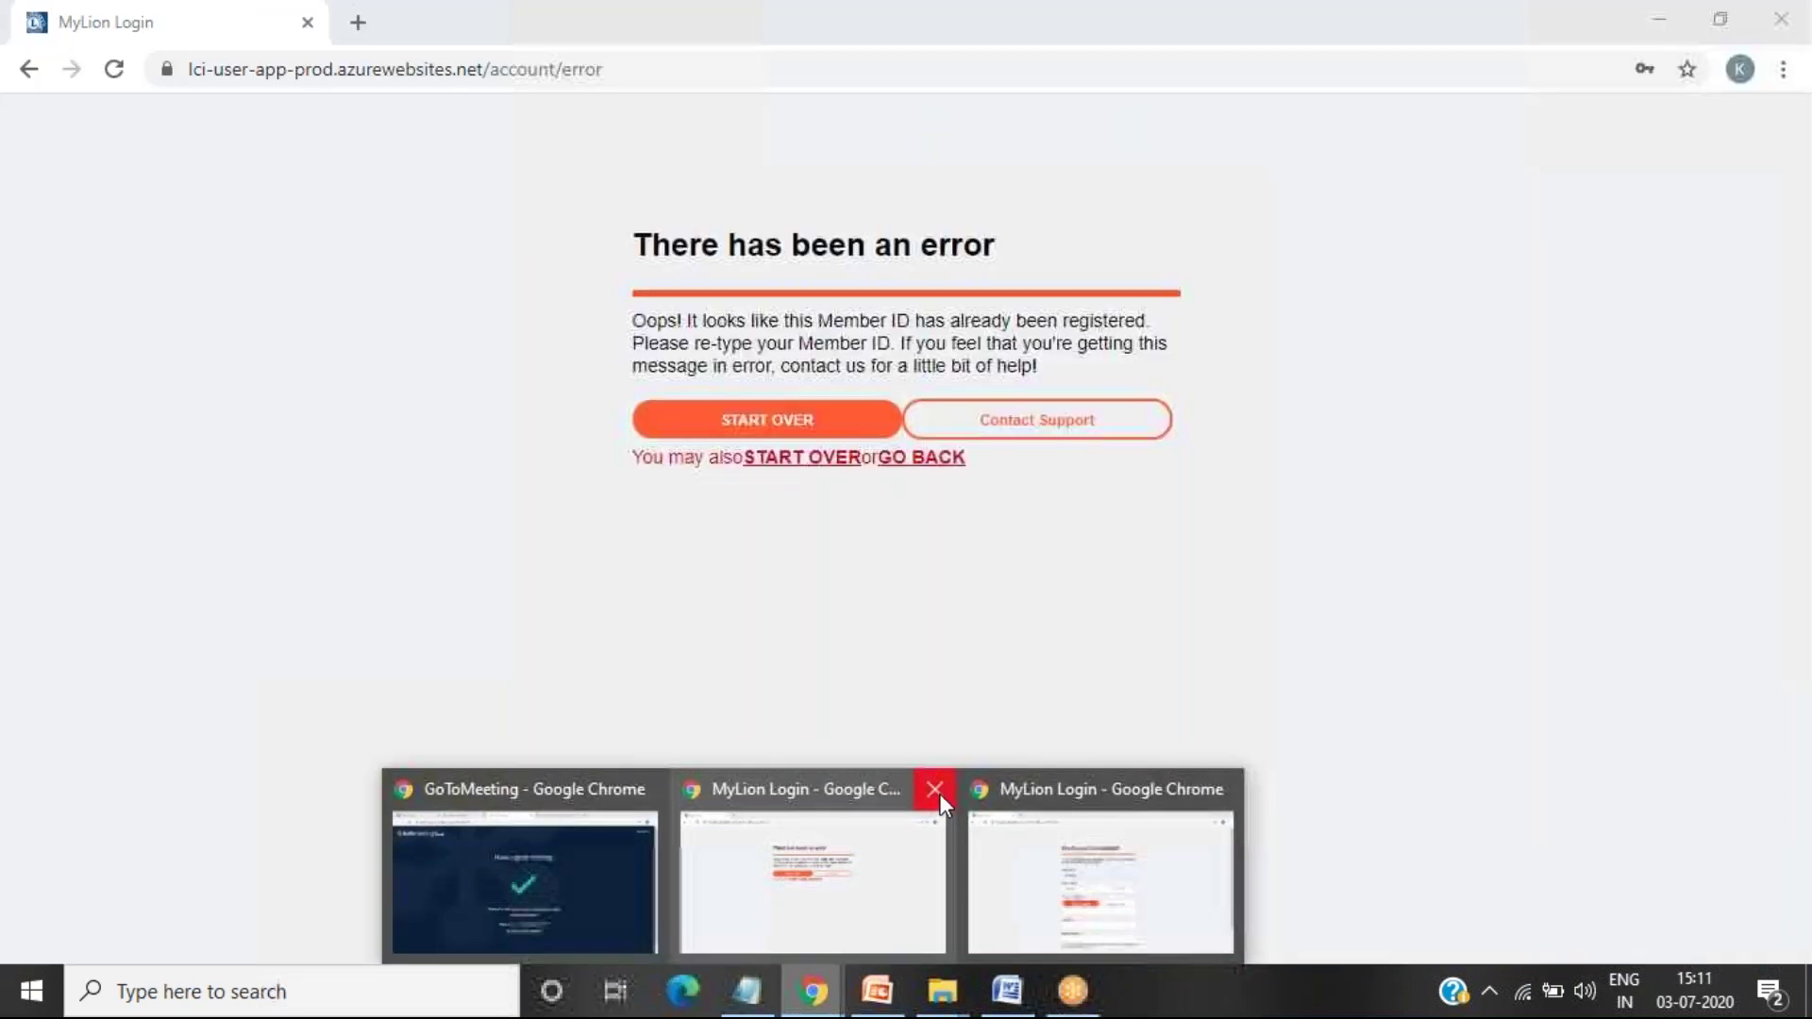
{"action": "left_click", "coordinate": [937, 793]}
{"action": "left_click", "coordinate": [960, 835]}
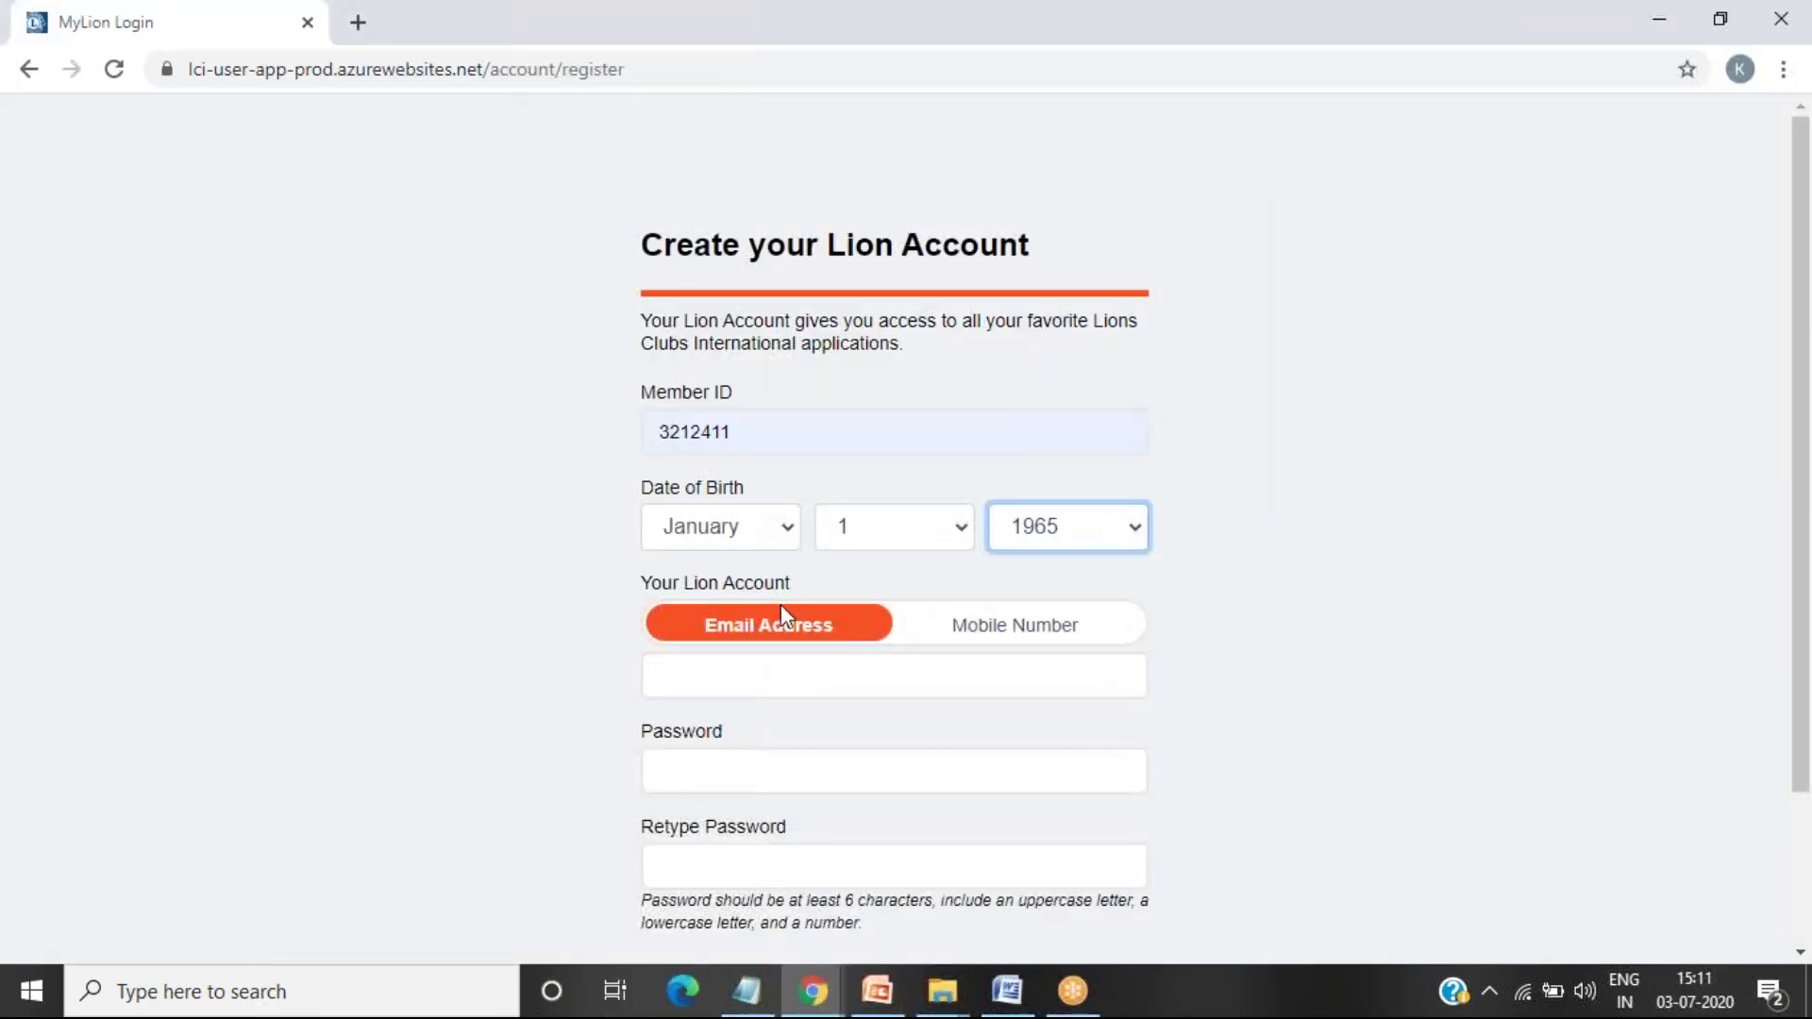
{"action": "left_click", "coordinate": [726, 681]}
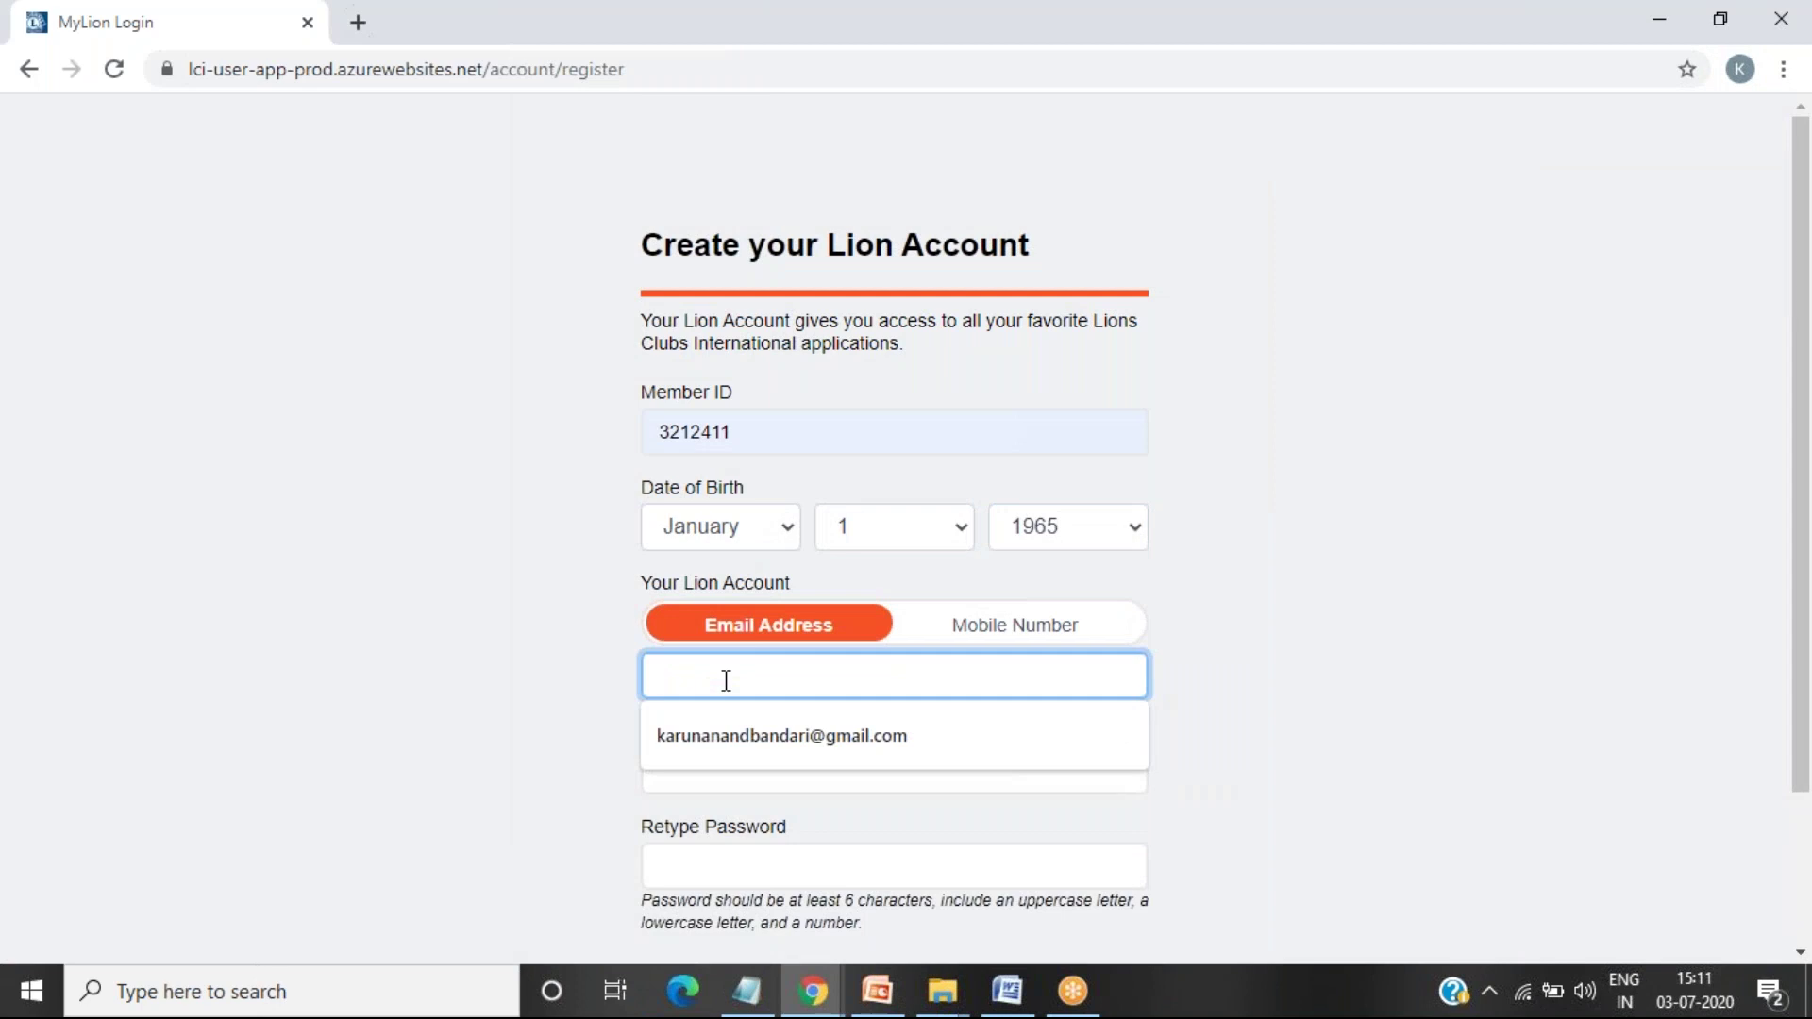
{"action": "left_click", "coordinate": [726, 735]}
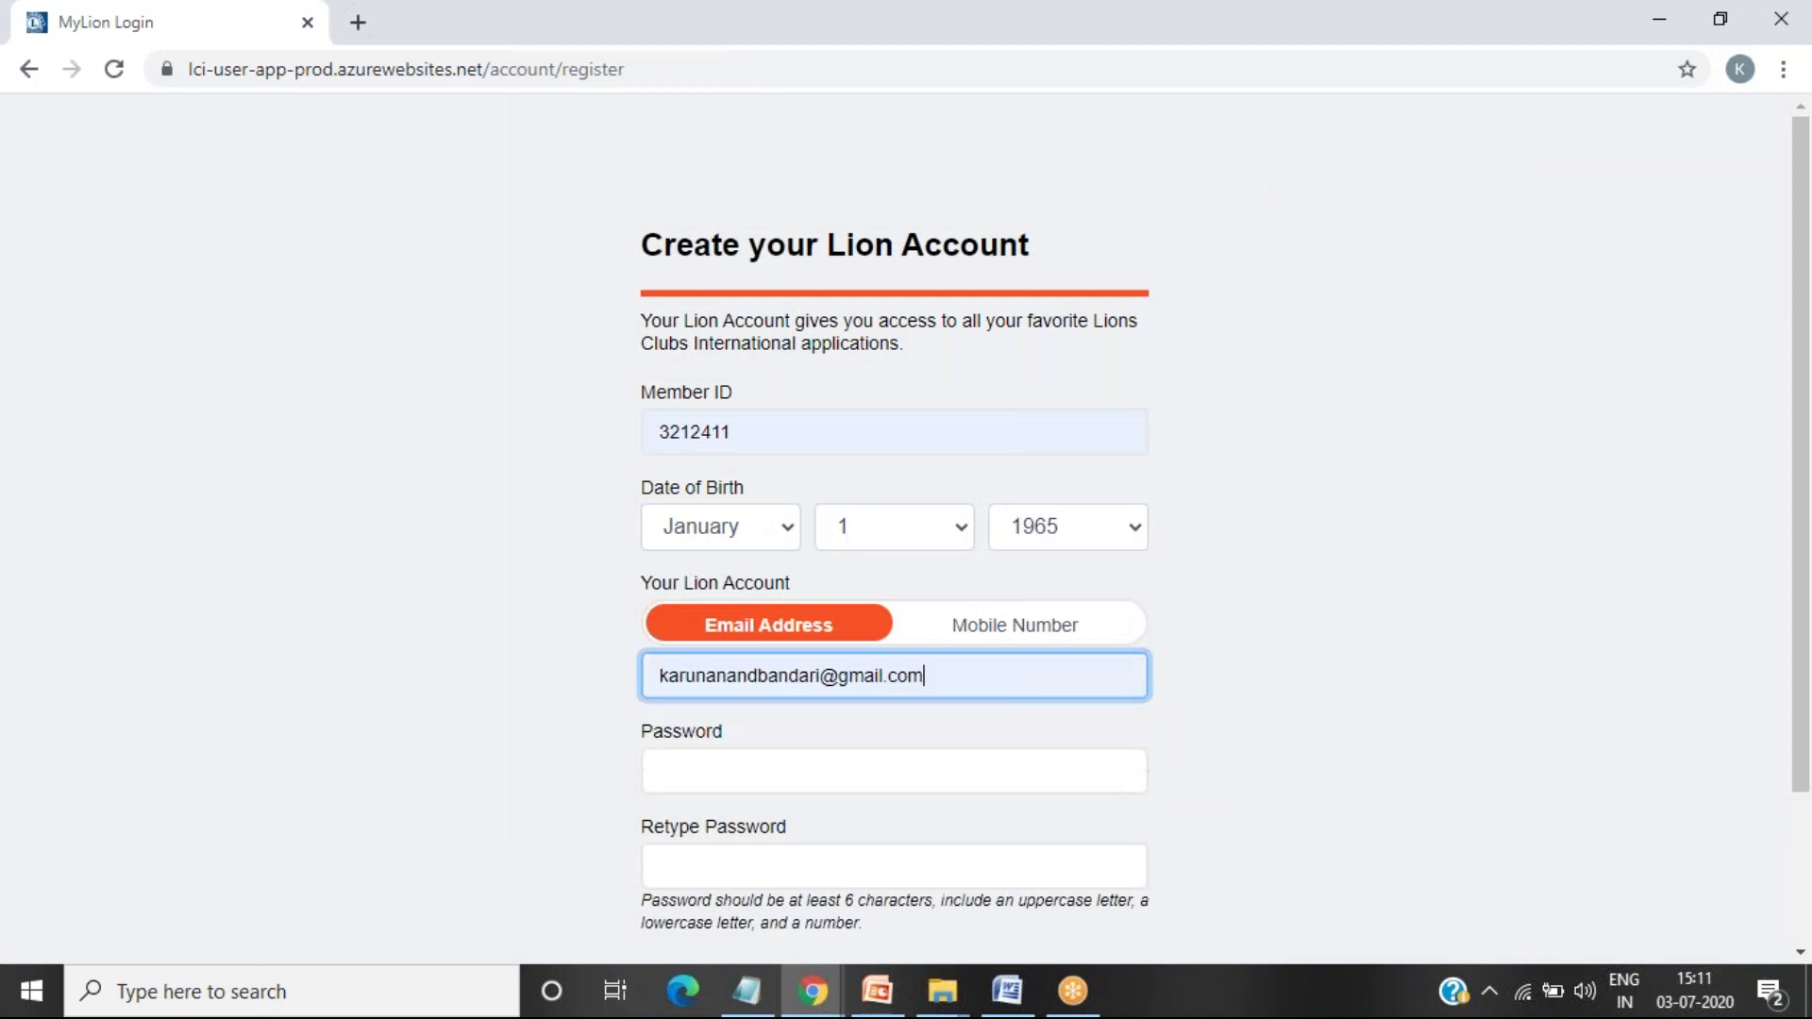
Step: Enter the account password in both the Password and Retype Password fields
{"action": "left_click", "coordinate": [714, 779]}
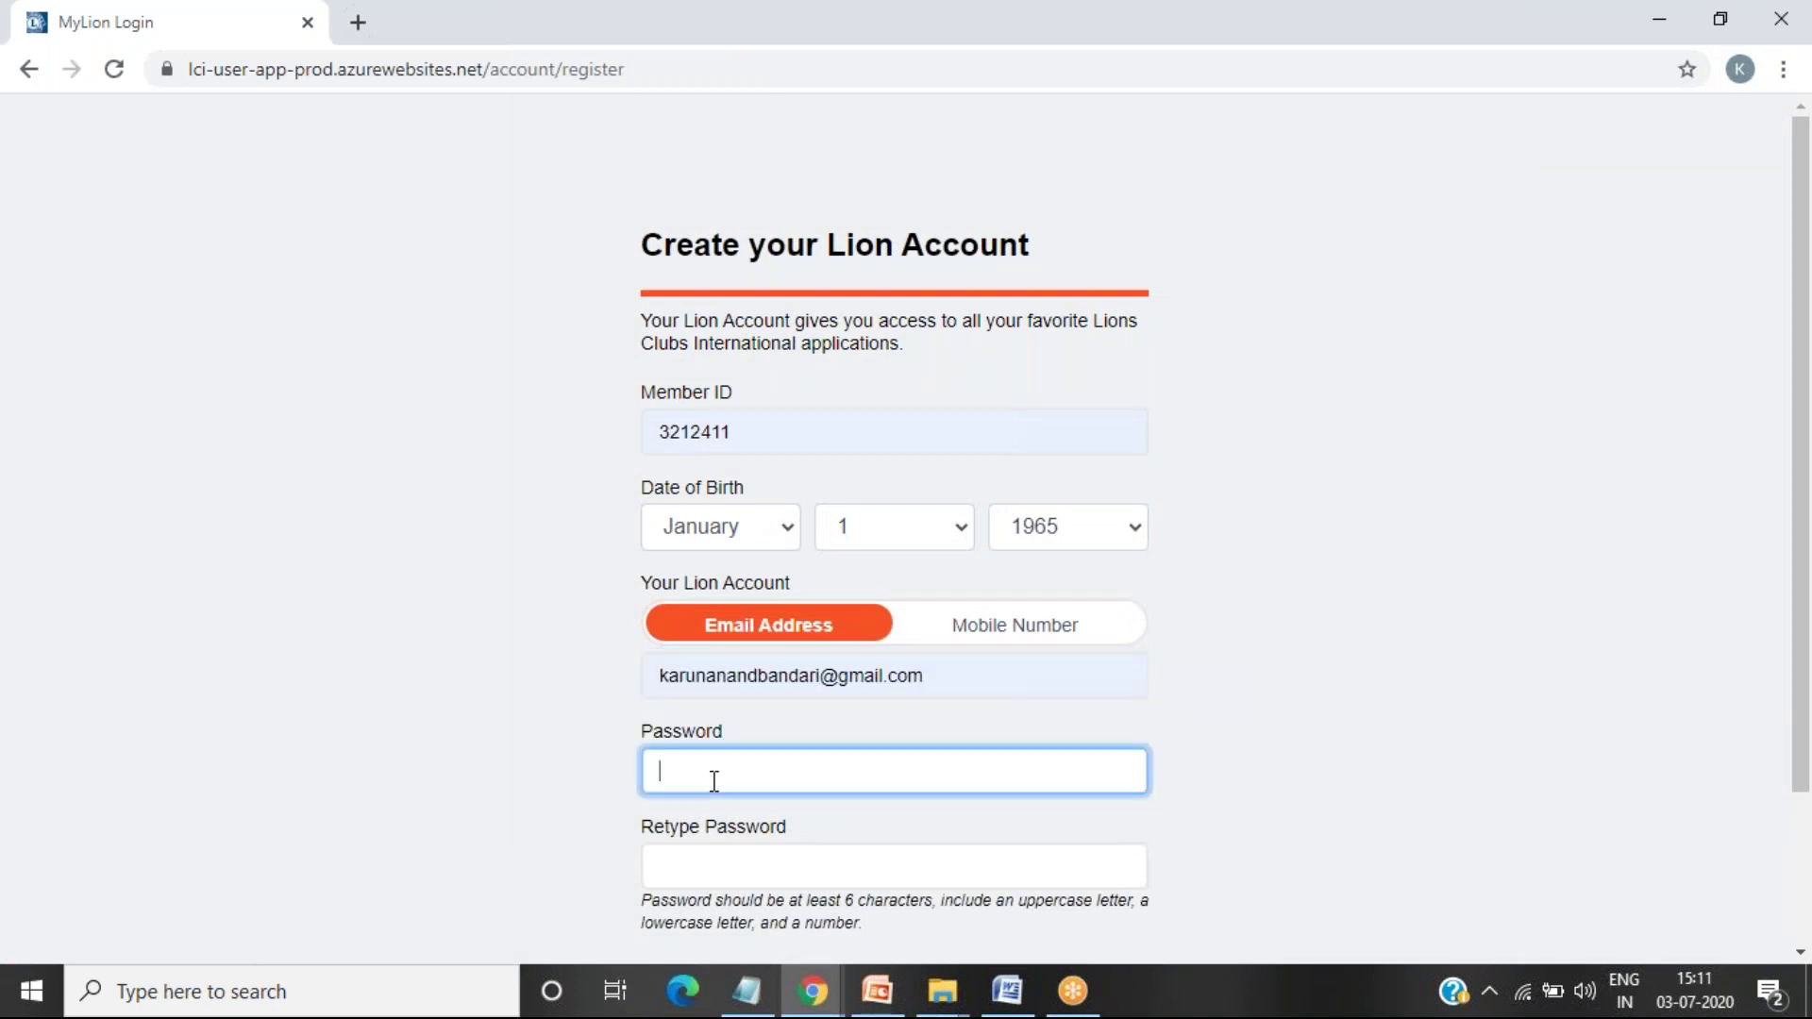
{"action": "scroll", "coordinate": [1012, 843], "scroll_direction": "down", "scroll_amount": 1}
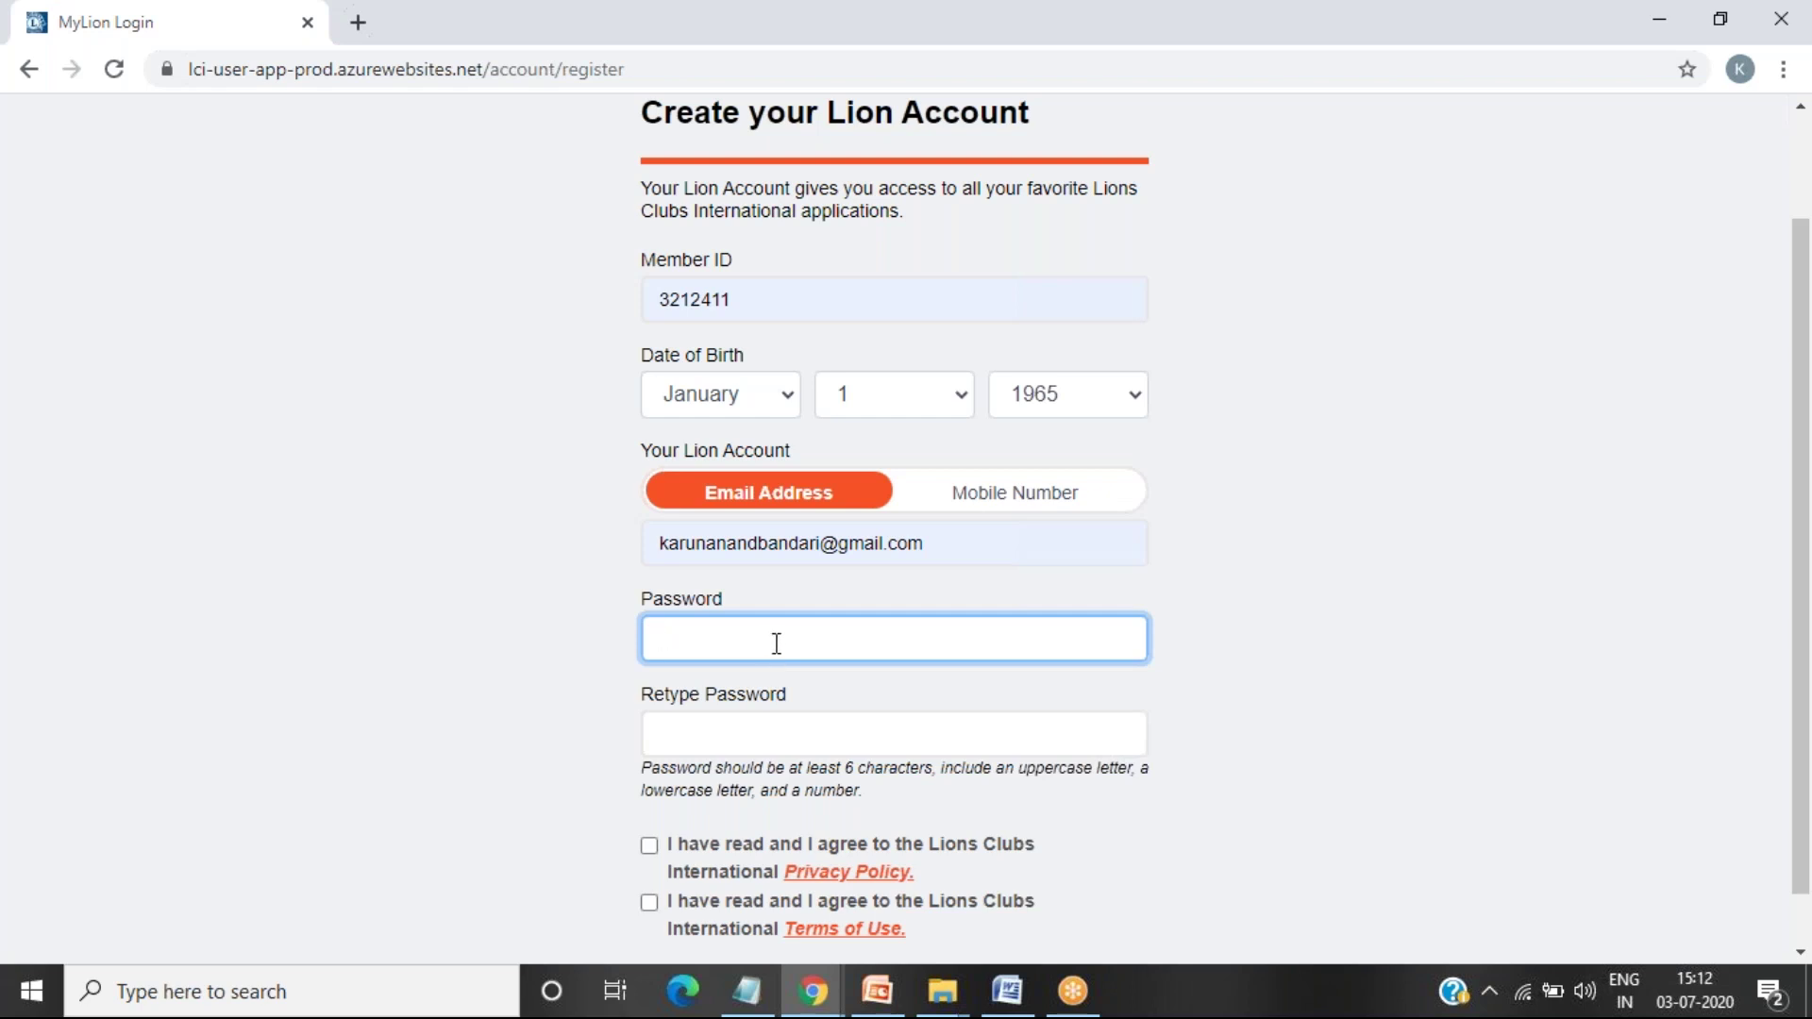
{"action": "type", "text": "••••••••"}
{"action": "left_click", "coordinate": [771, 727]}
{"action": "type", "text": "••••••••"}
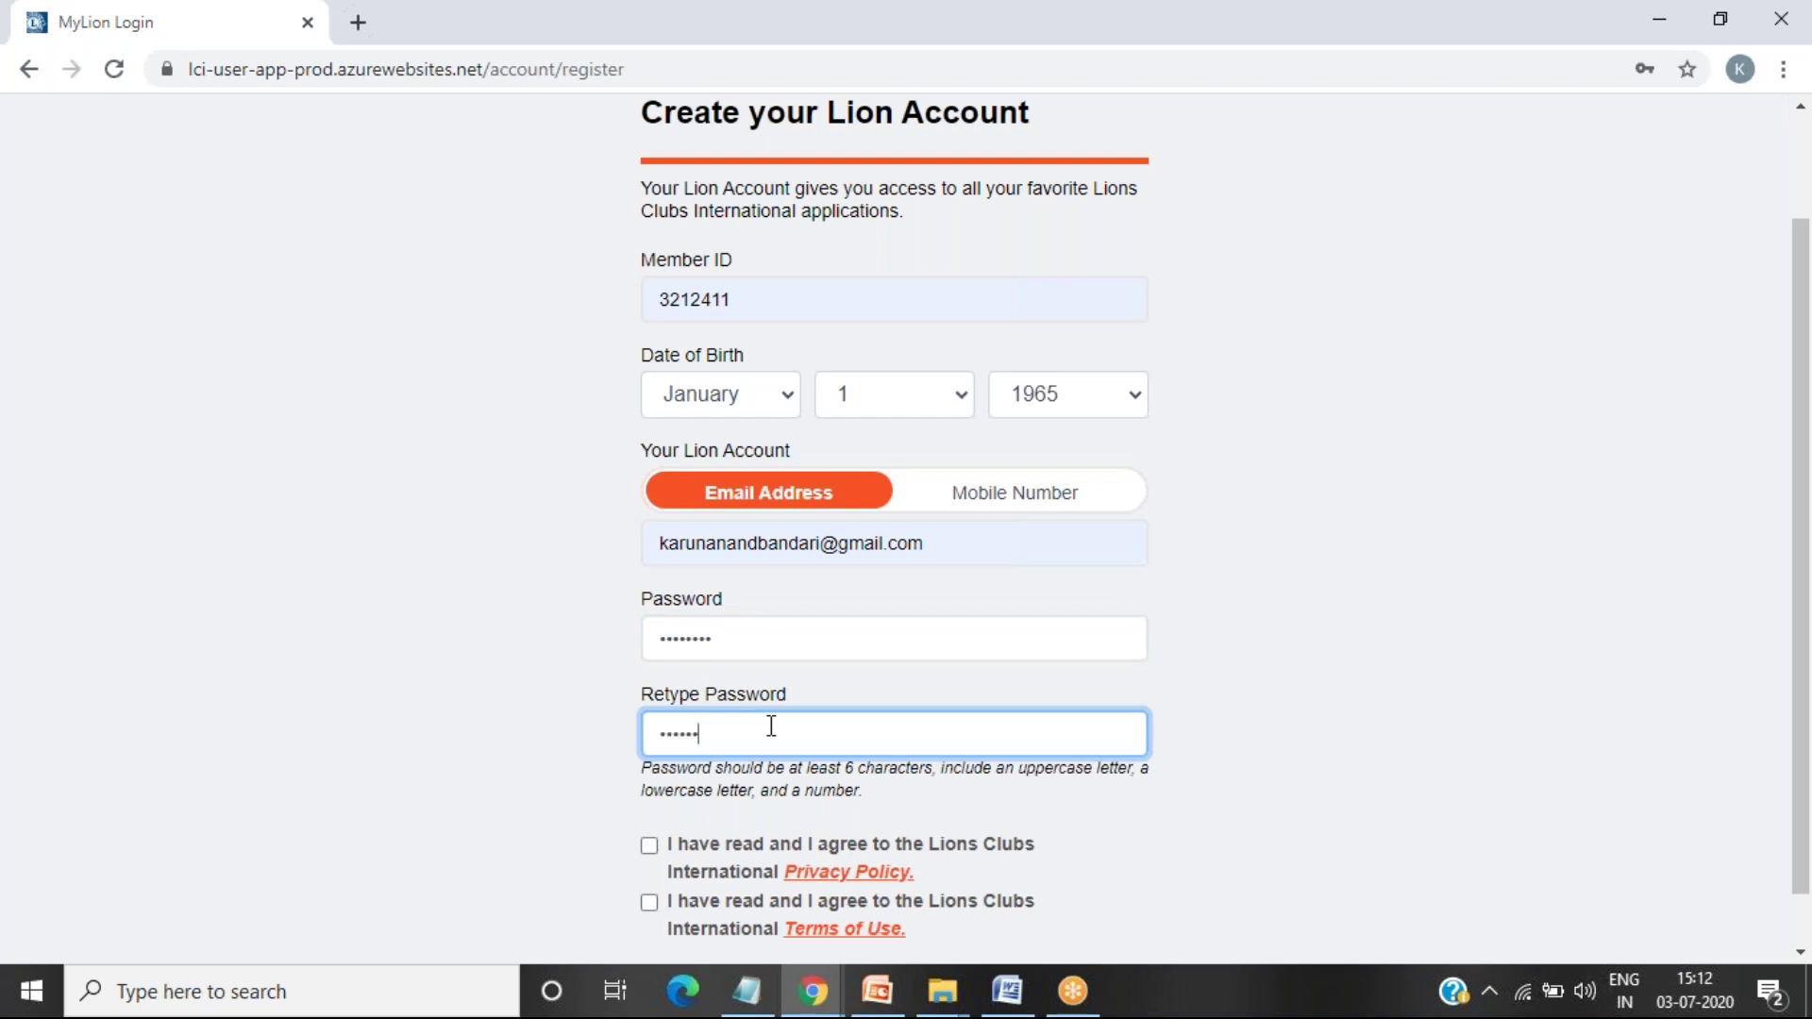
{"action": "scroll", "coordinate": [771, 726], "scroll_direction": "down", "scroll_amount": 1}
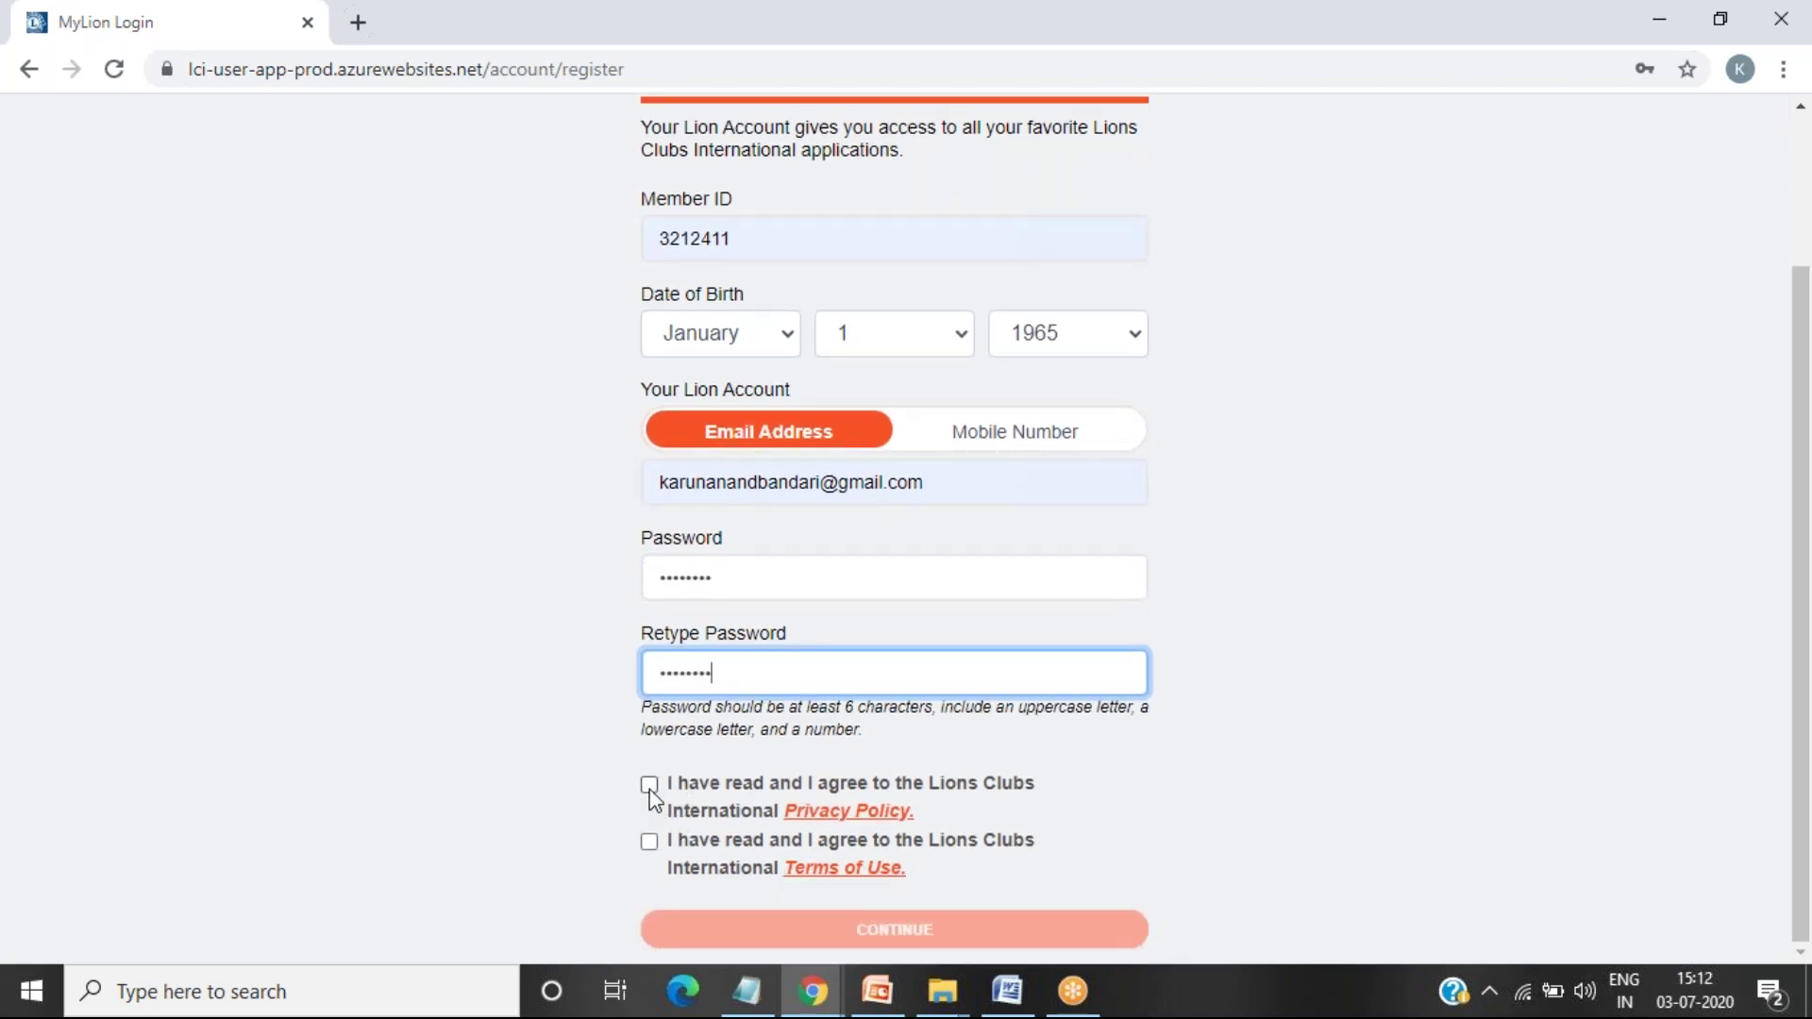
Step: Accept the Privacy Policy and Terms of Use, then submit the registration with CONTINUE
{"action": "left_click", "coordinate": [649, 786]}
{"action": "left_click", "coordinate": [649, 842]}
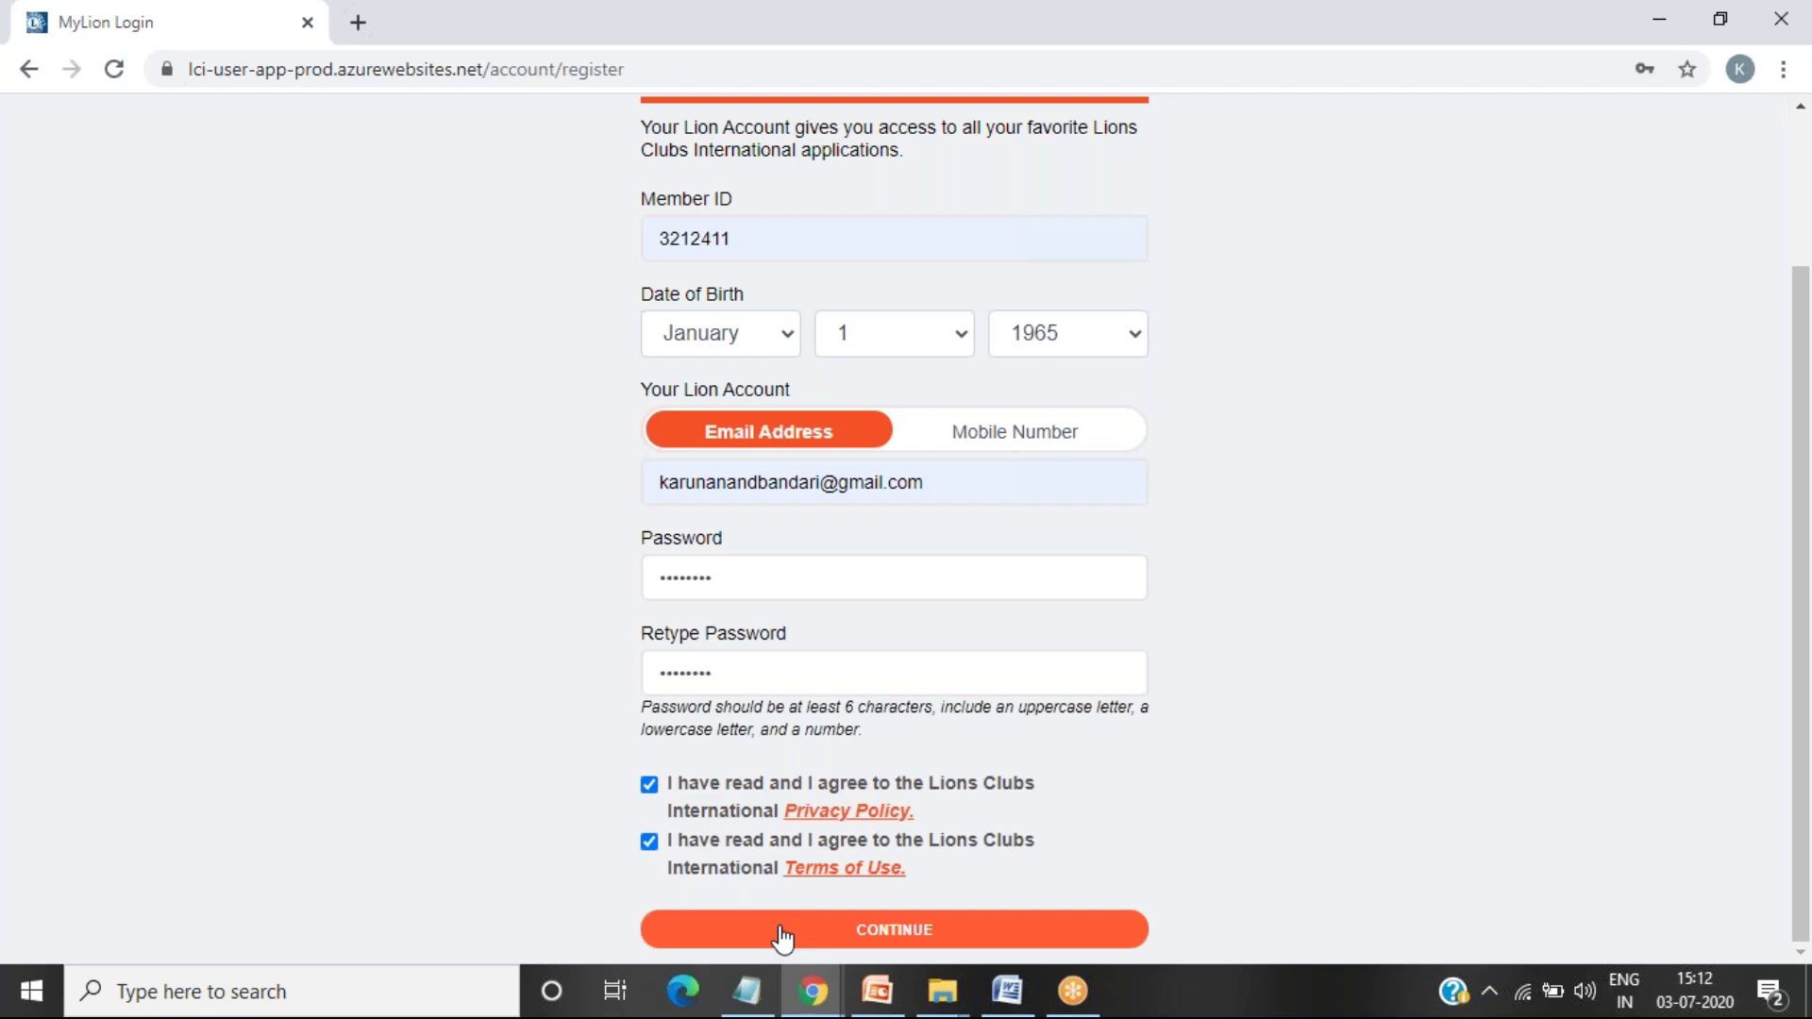
{"action": "left_click", "coordinate": [826, 944]}
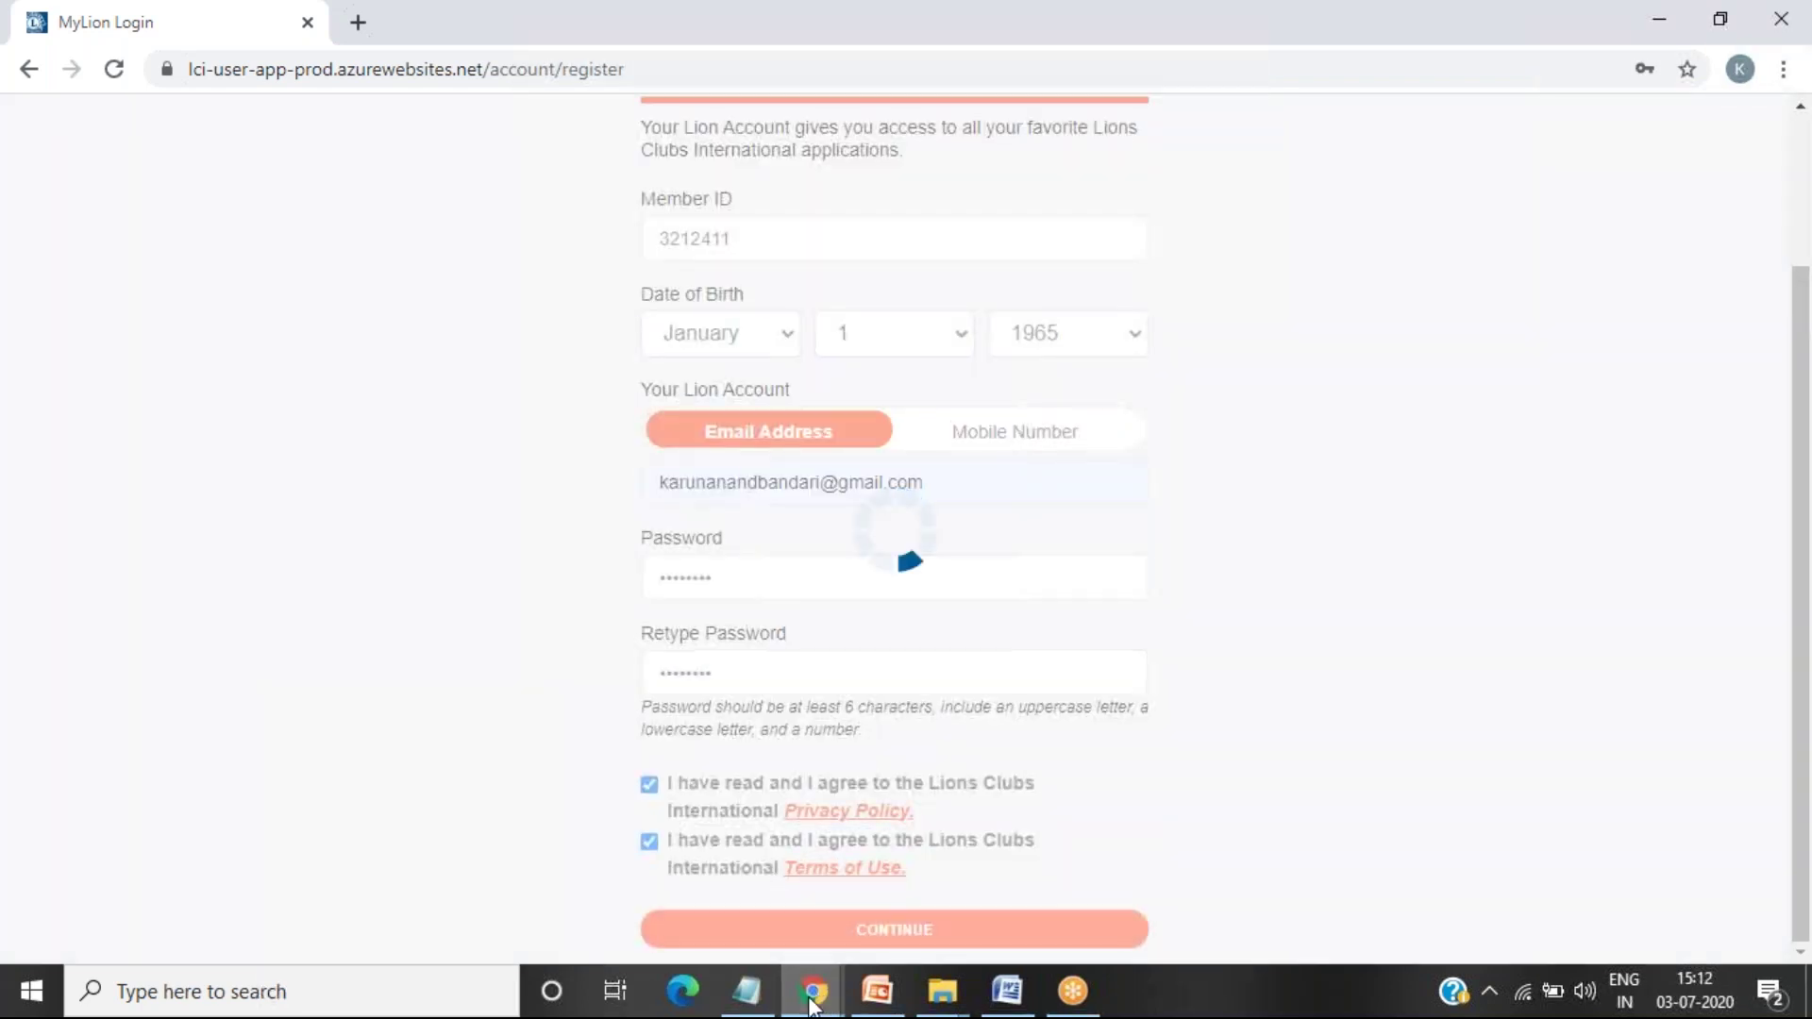
Step: Open the MyLion 'Welcome to your Lion Account' email in Gmail to view the verification code
{"action": "mouse_move", "coordinate": [812, 989]}
{"action": "left_click", "coordinate": [729, 882]}
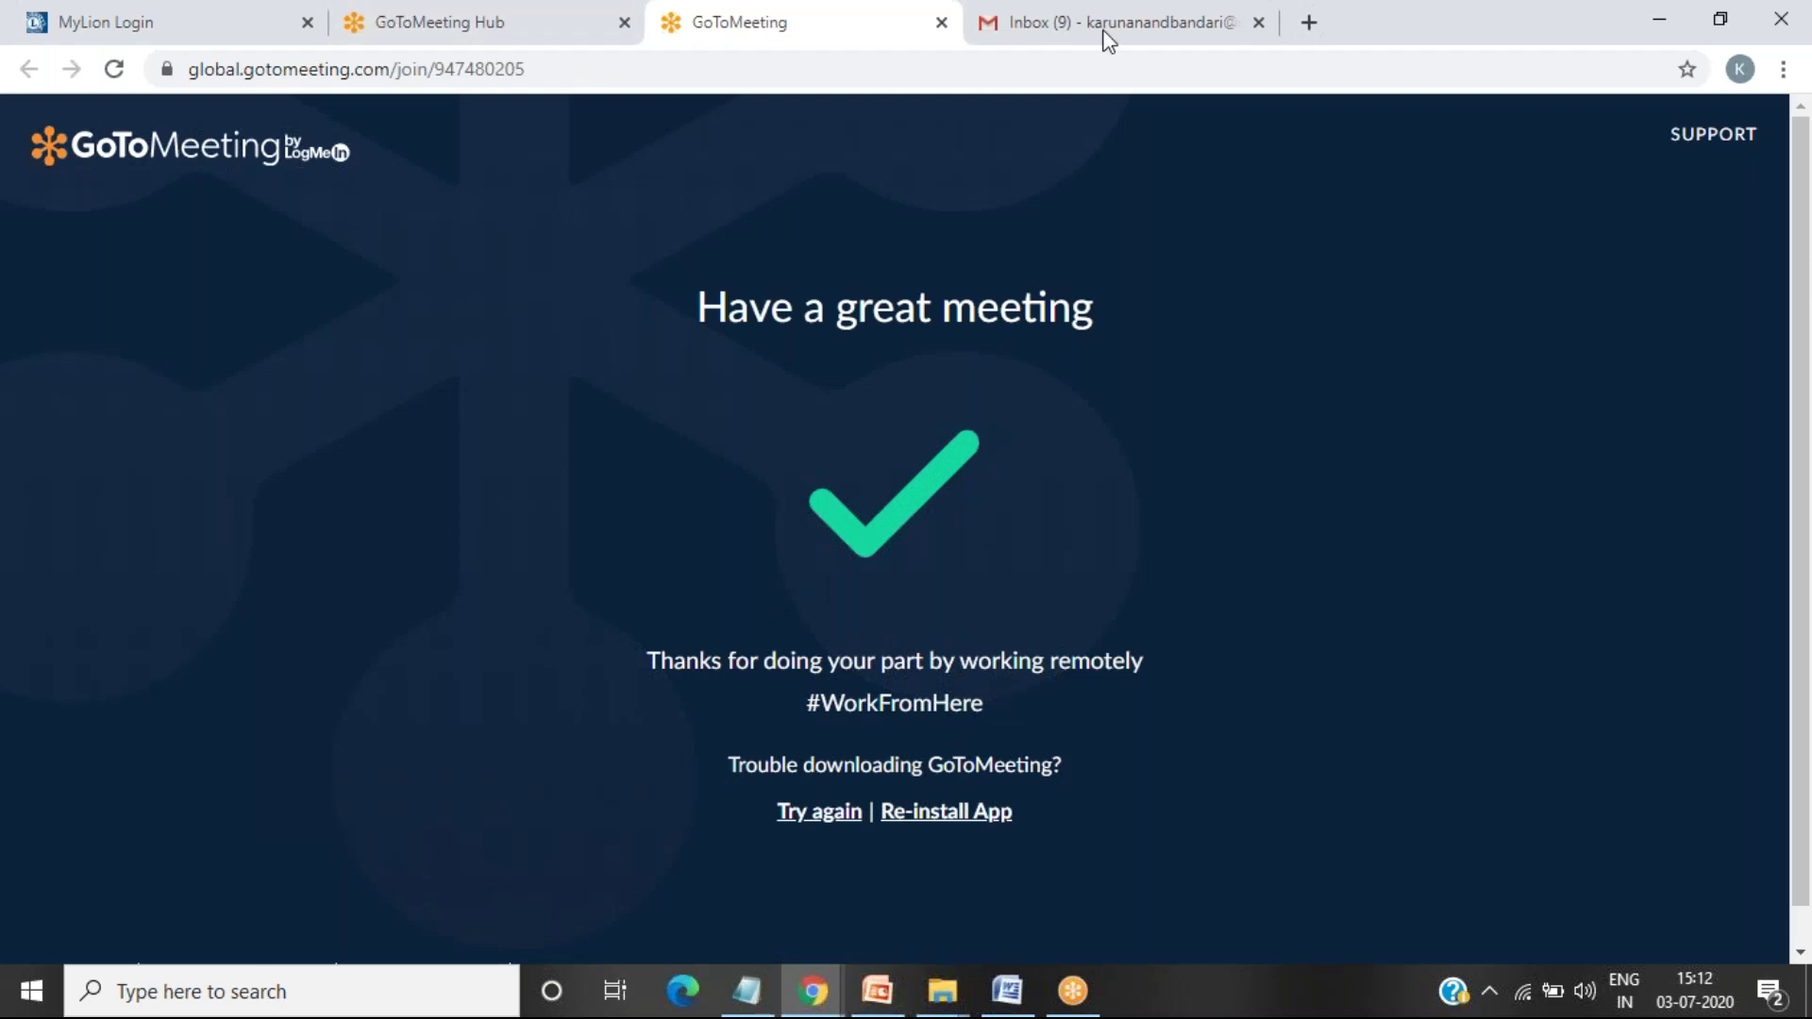
{"action": "left_click", "coordinate": [1175, 20]}
{"action": "left_click", "coordinate": [522, 340]}
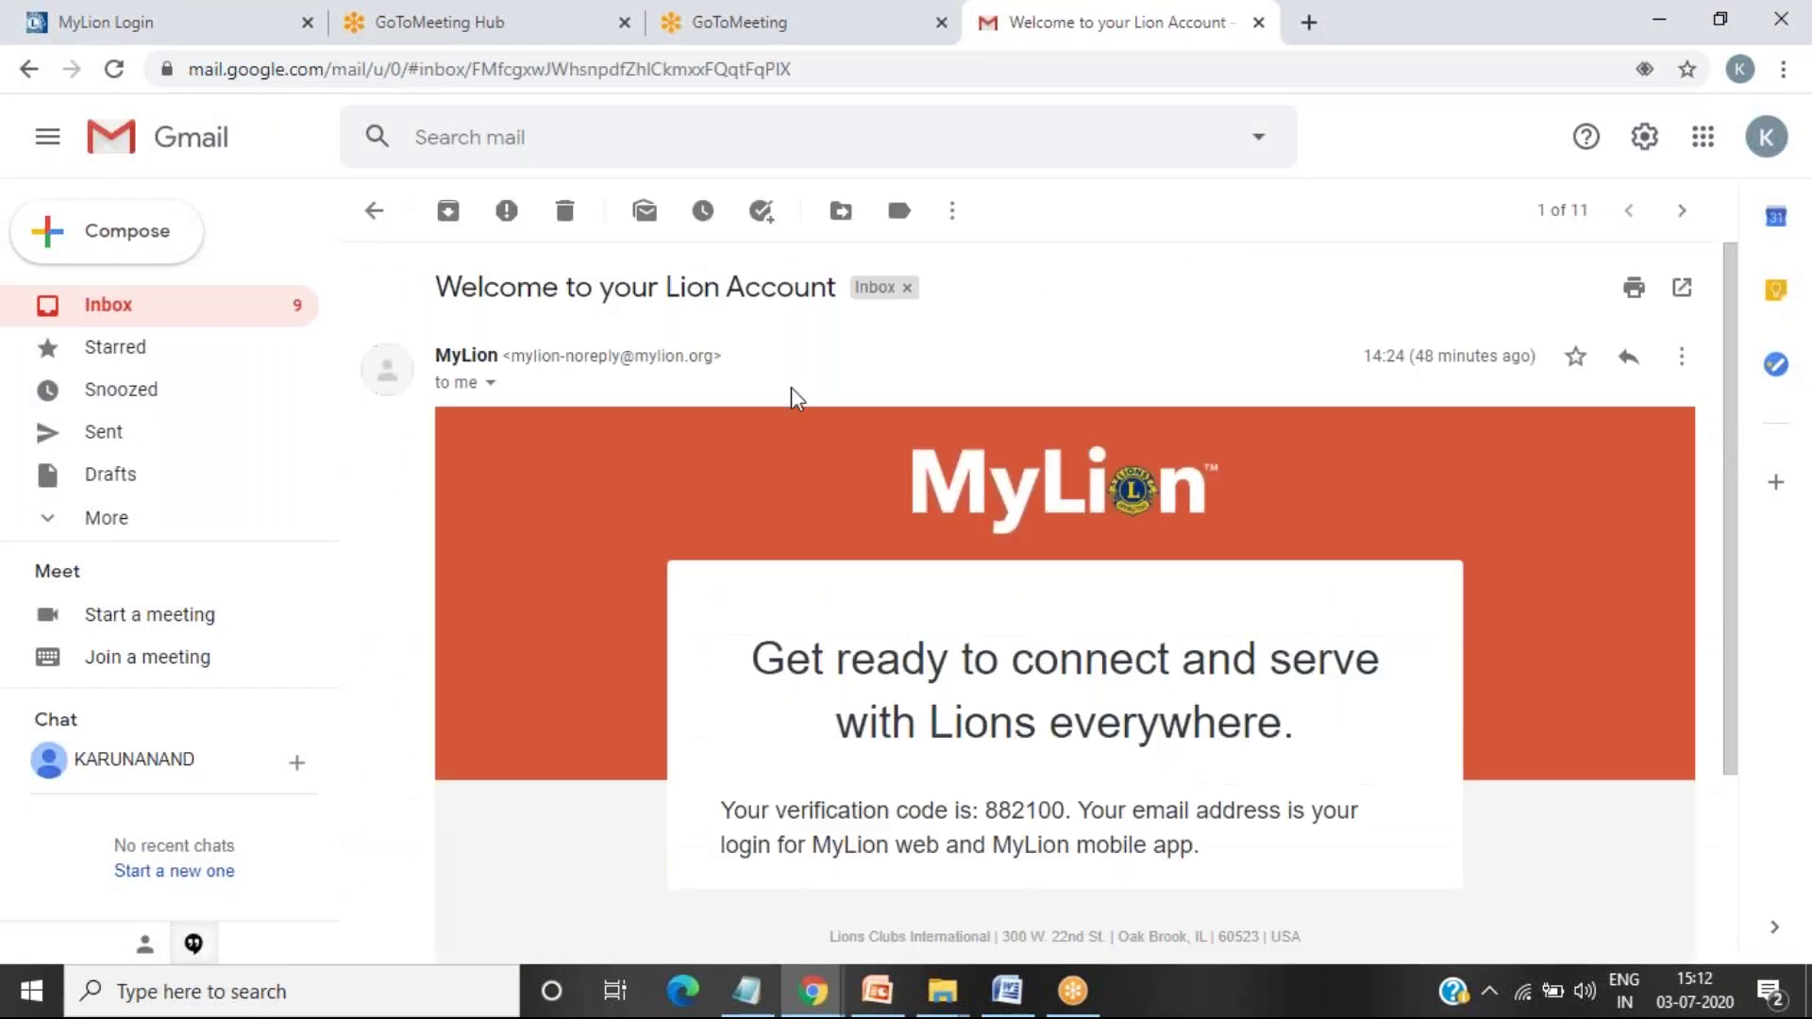
{"action": "scroll", "coordinate": [915, 619], "scroll_direction": "down", "scroll_amount": 1}
{"action": "scroll", "coordinate": [978, 710], "scroll_direction": "down", "scroll_amount": 1}
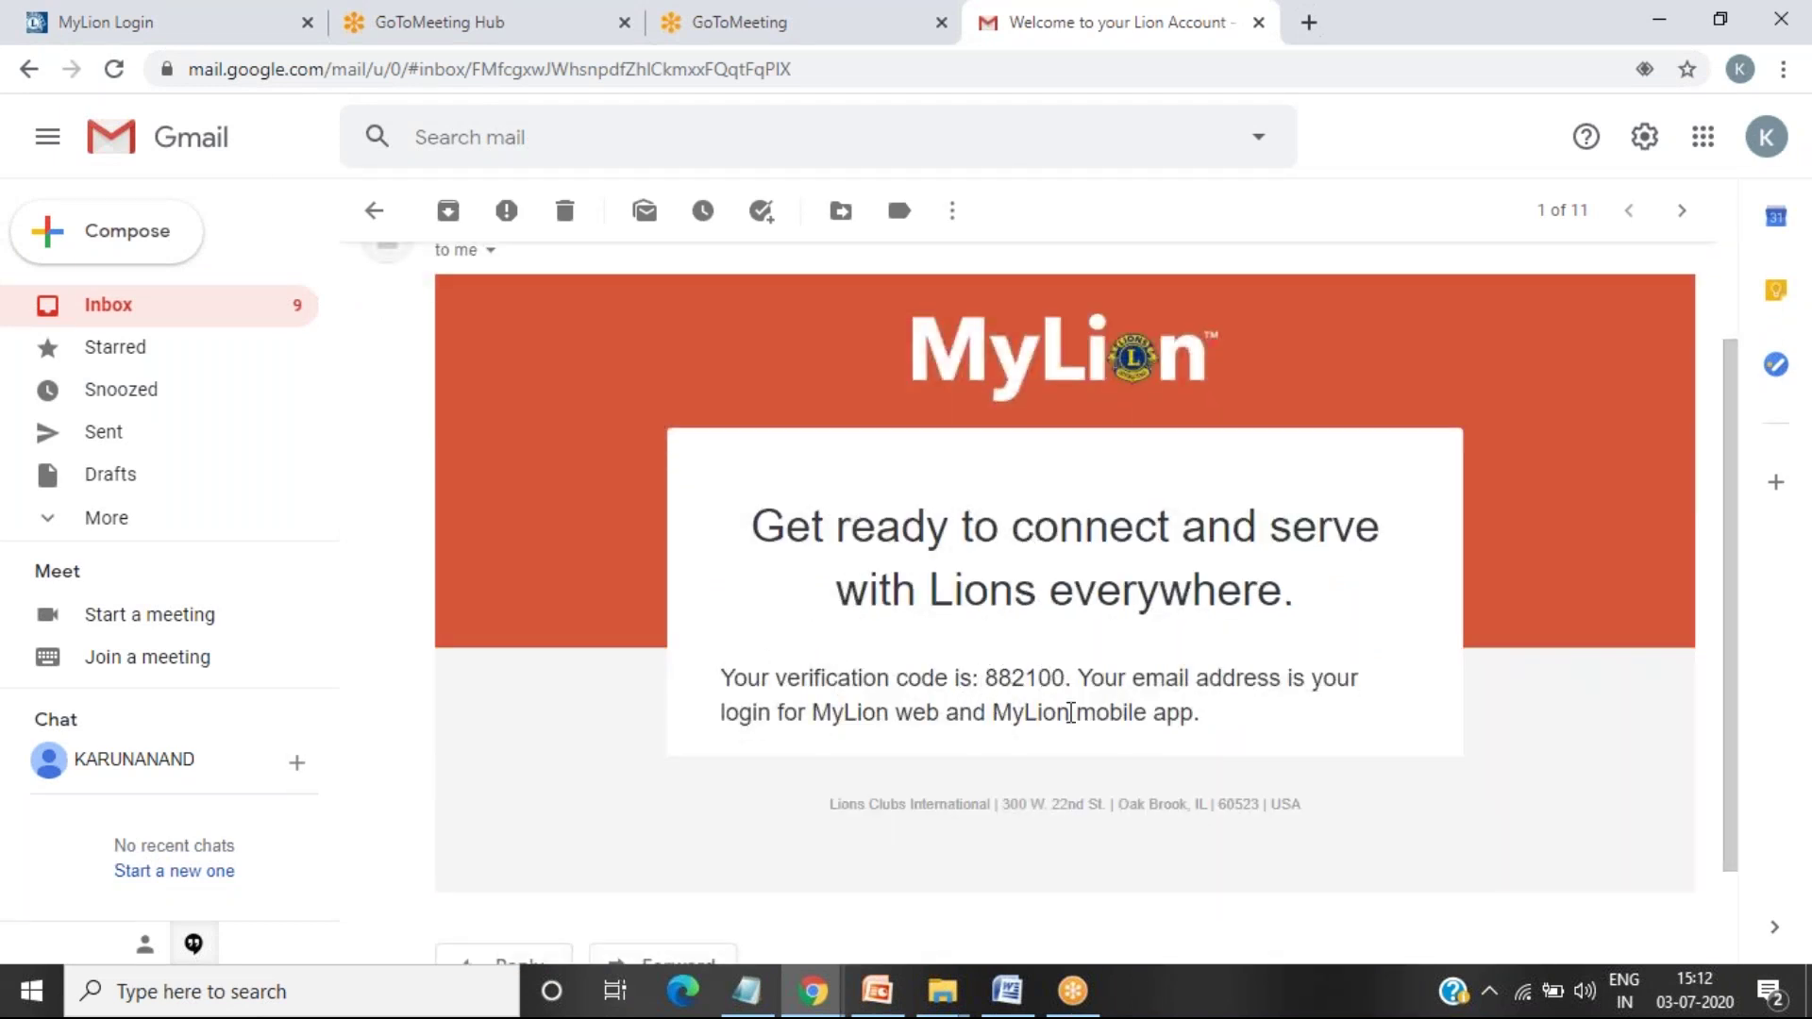
Step: Sign in on the MyLion Login page with the saved email and the account password
{"action": "left_click", "coordinate": [132, 29]}
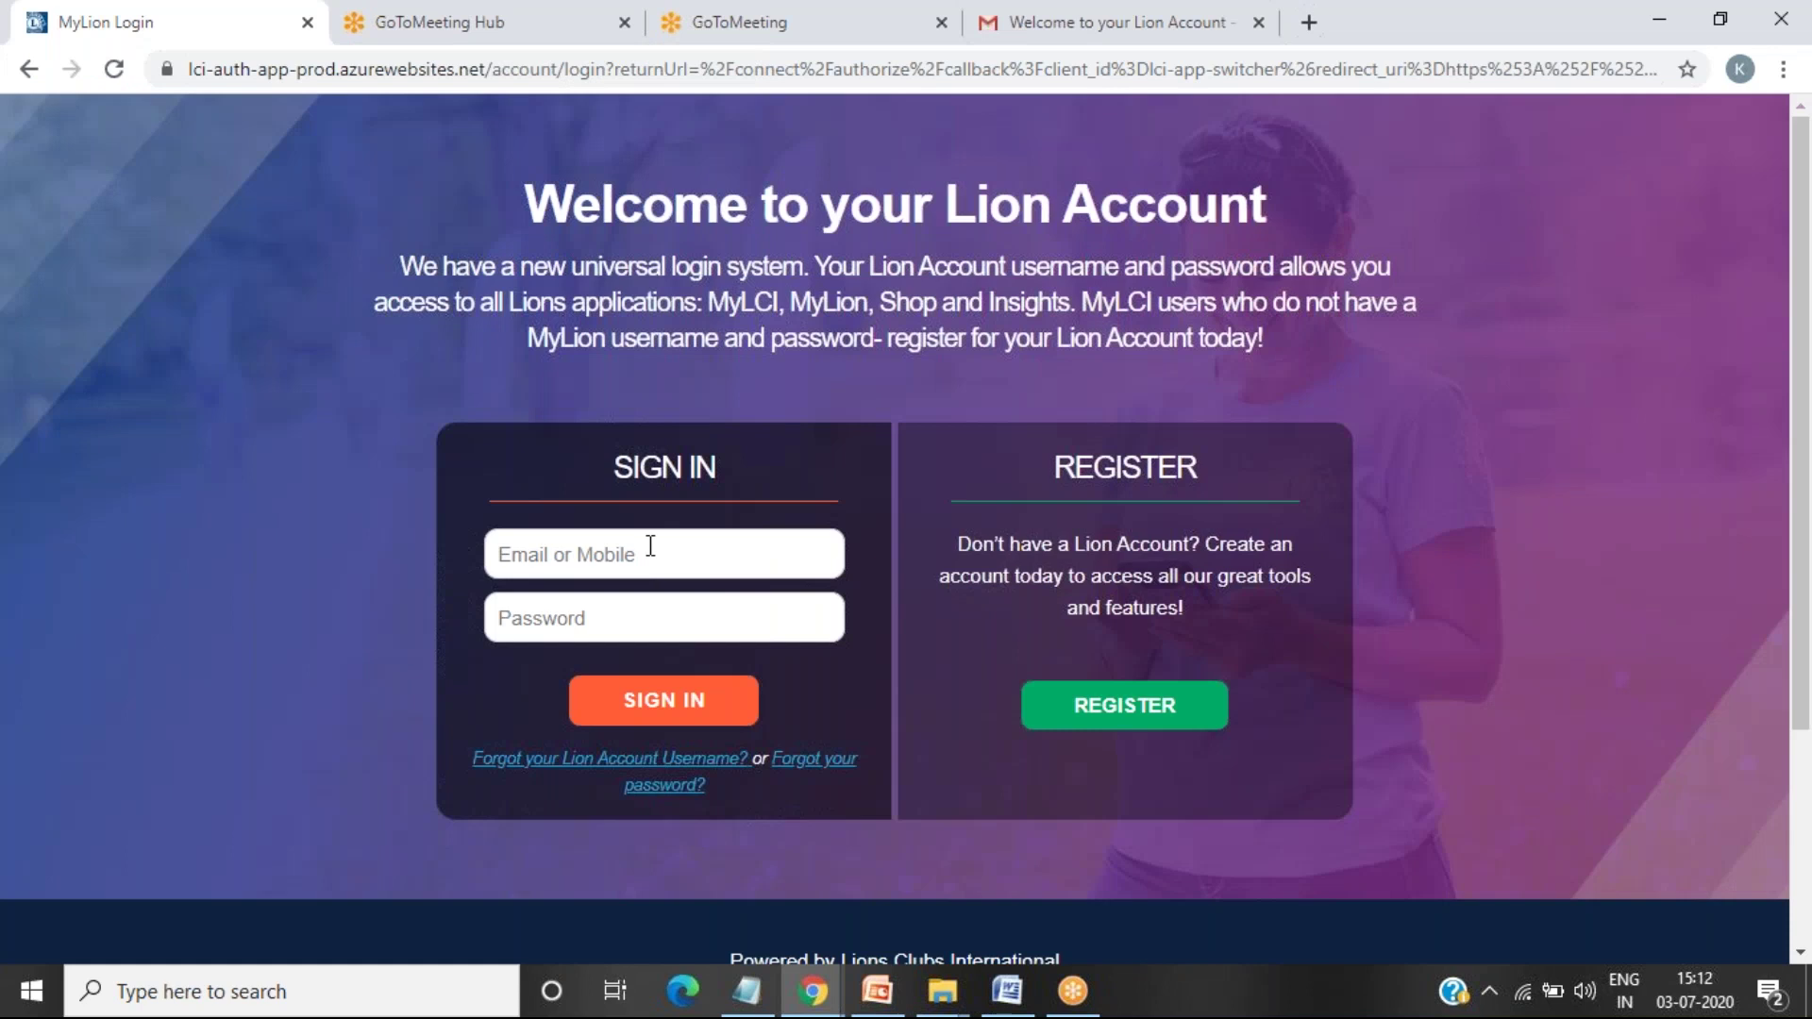
{"action": "left_click", "coordinate": [649, 547]}
{"action": "left_click", "coordinate": [611, 661]}
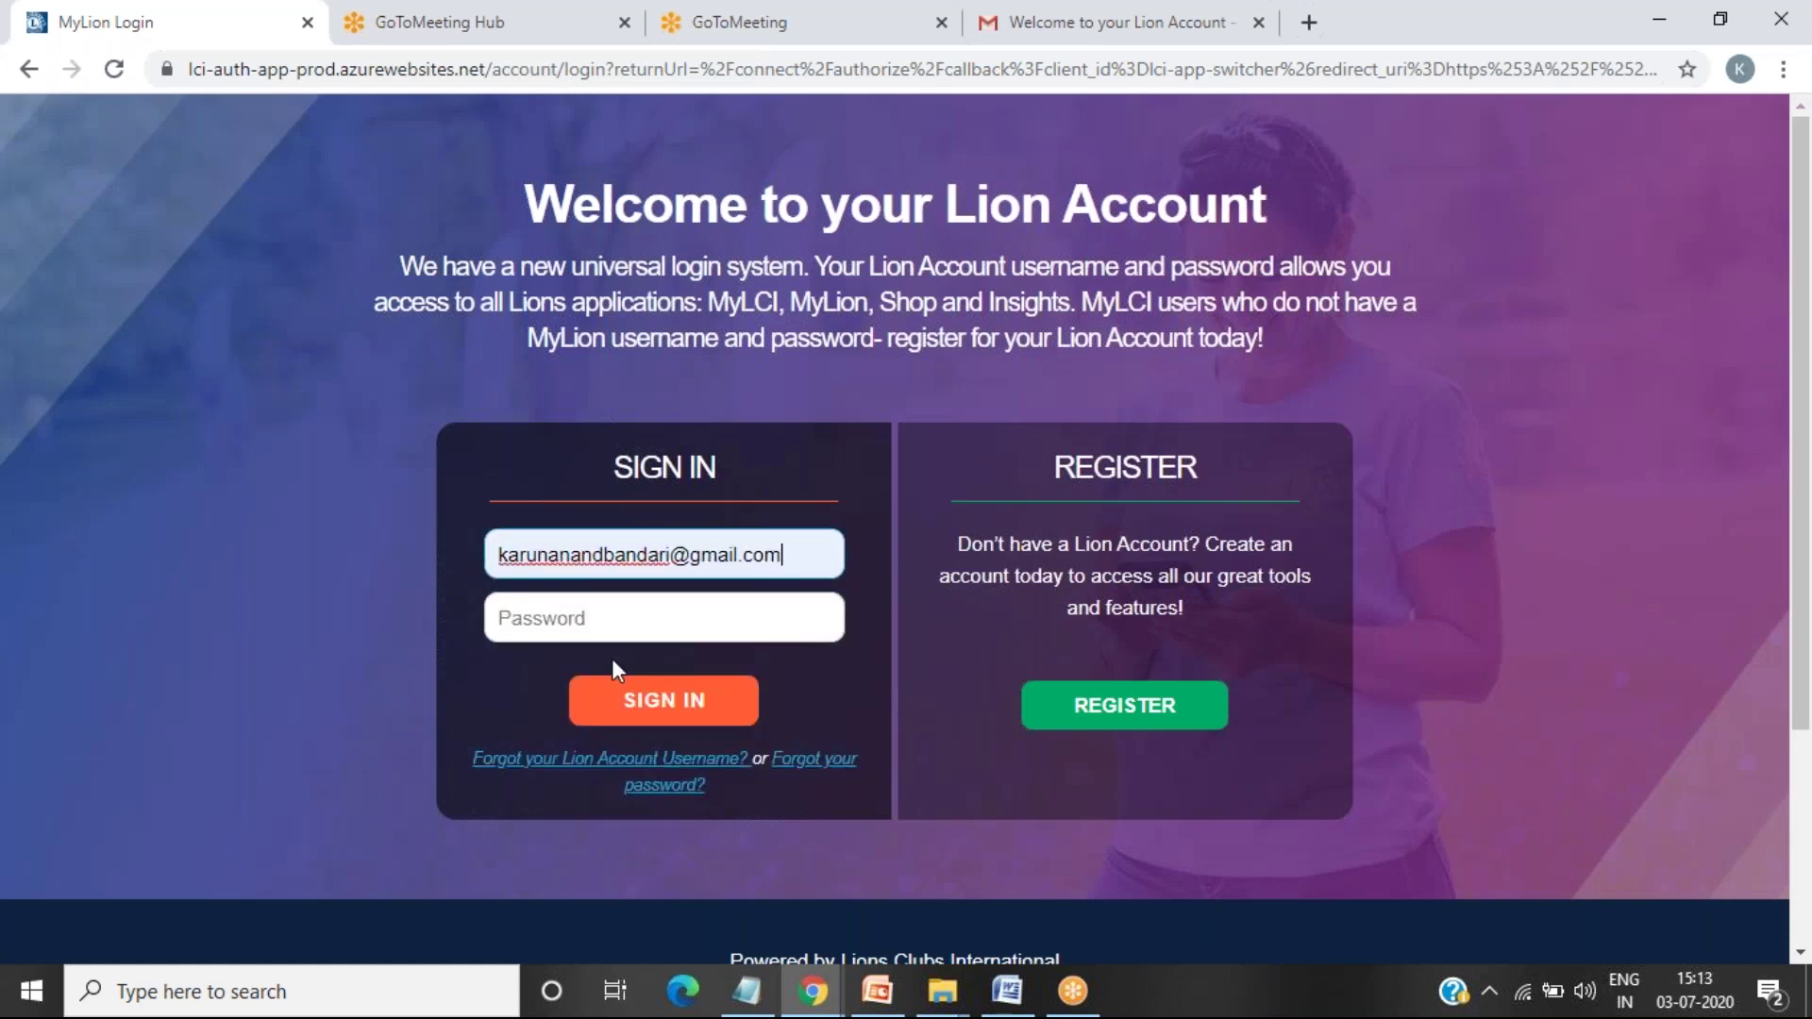
{"action": "left_click", "coordinate": [620, 621]}
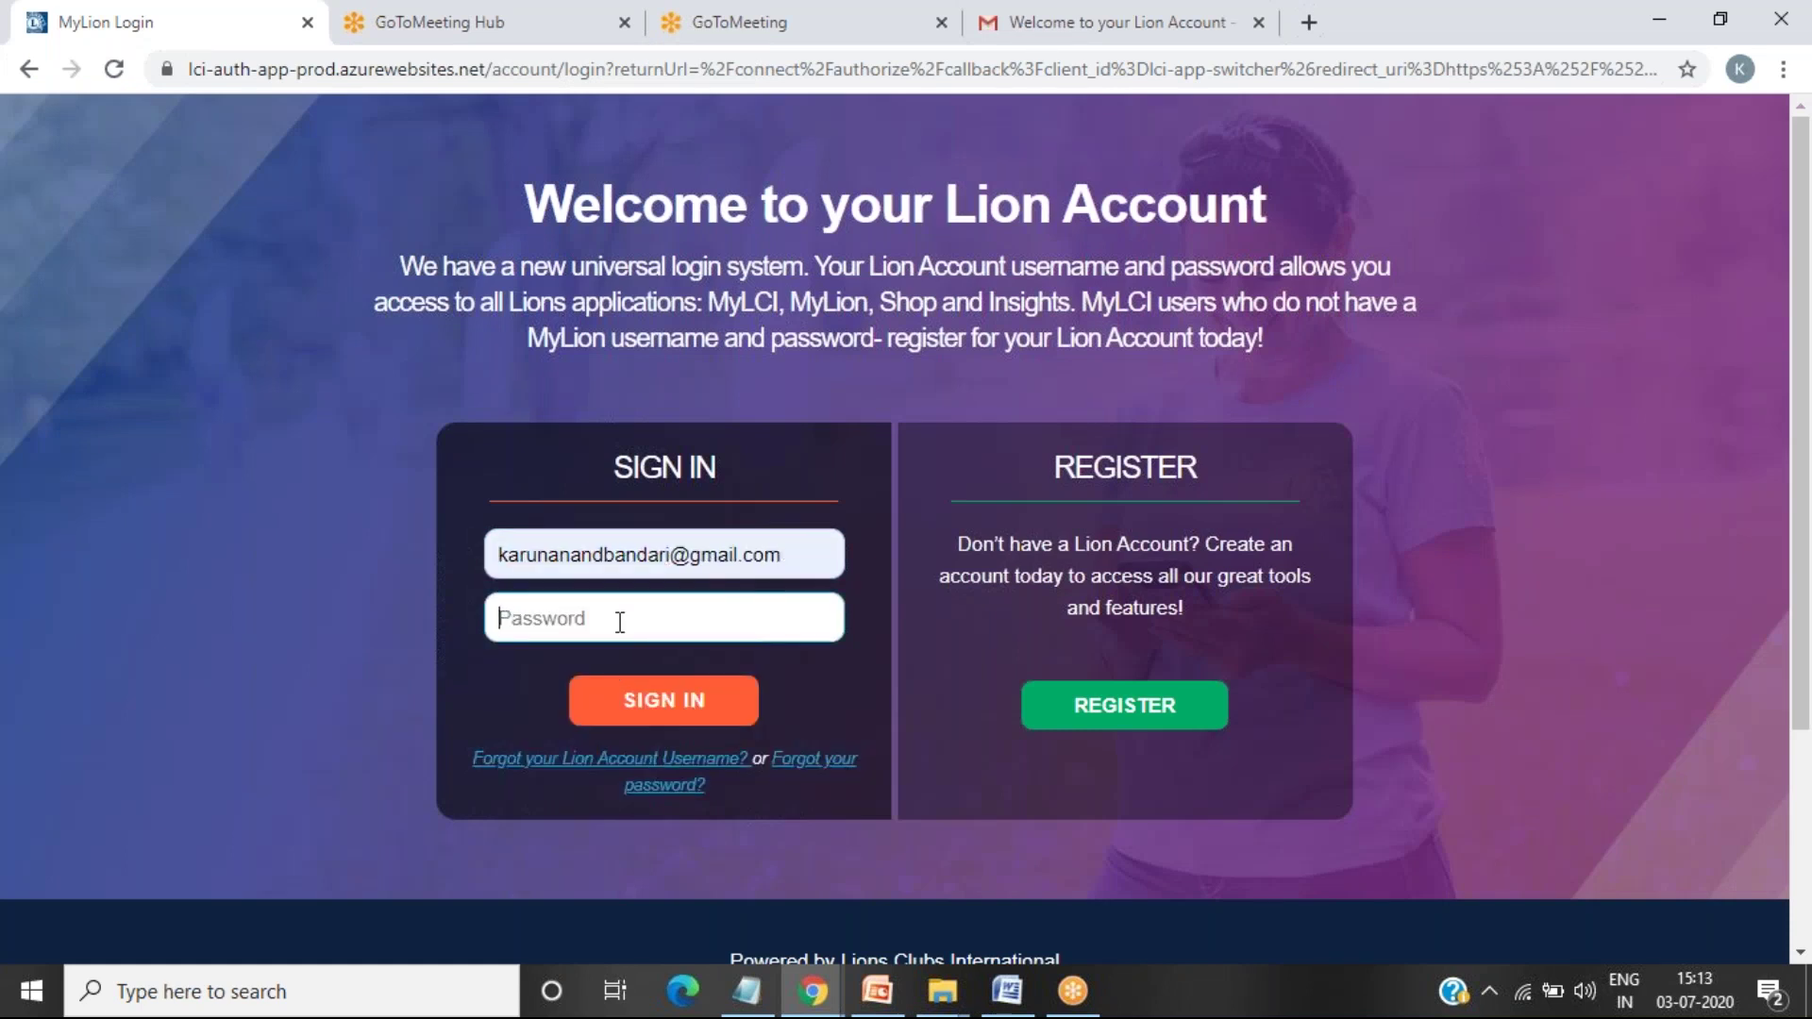
{"action": "type", "text": "•••••••"}
{"action": "key", "text": "Return"}
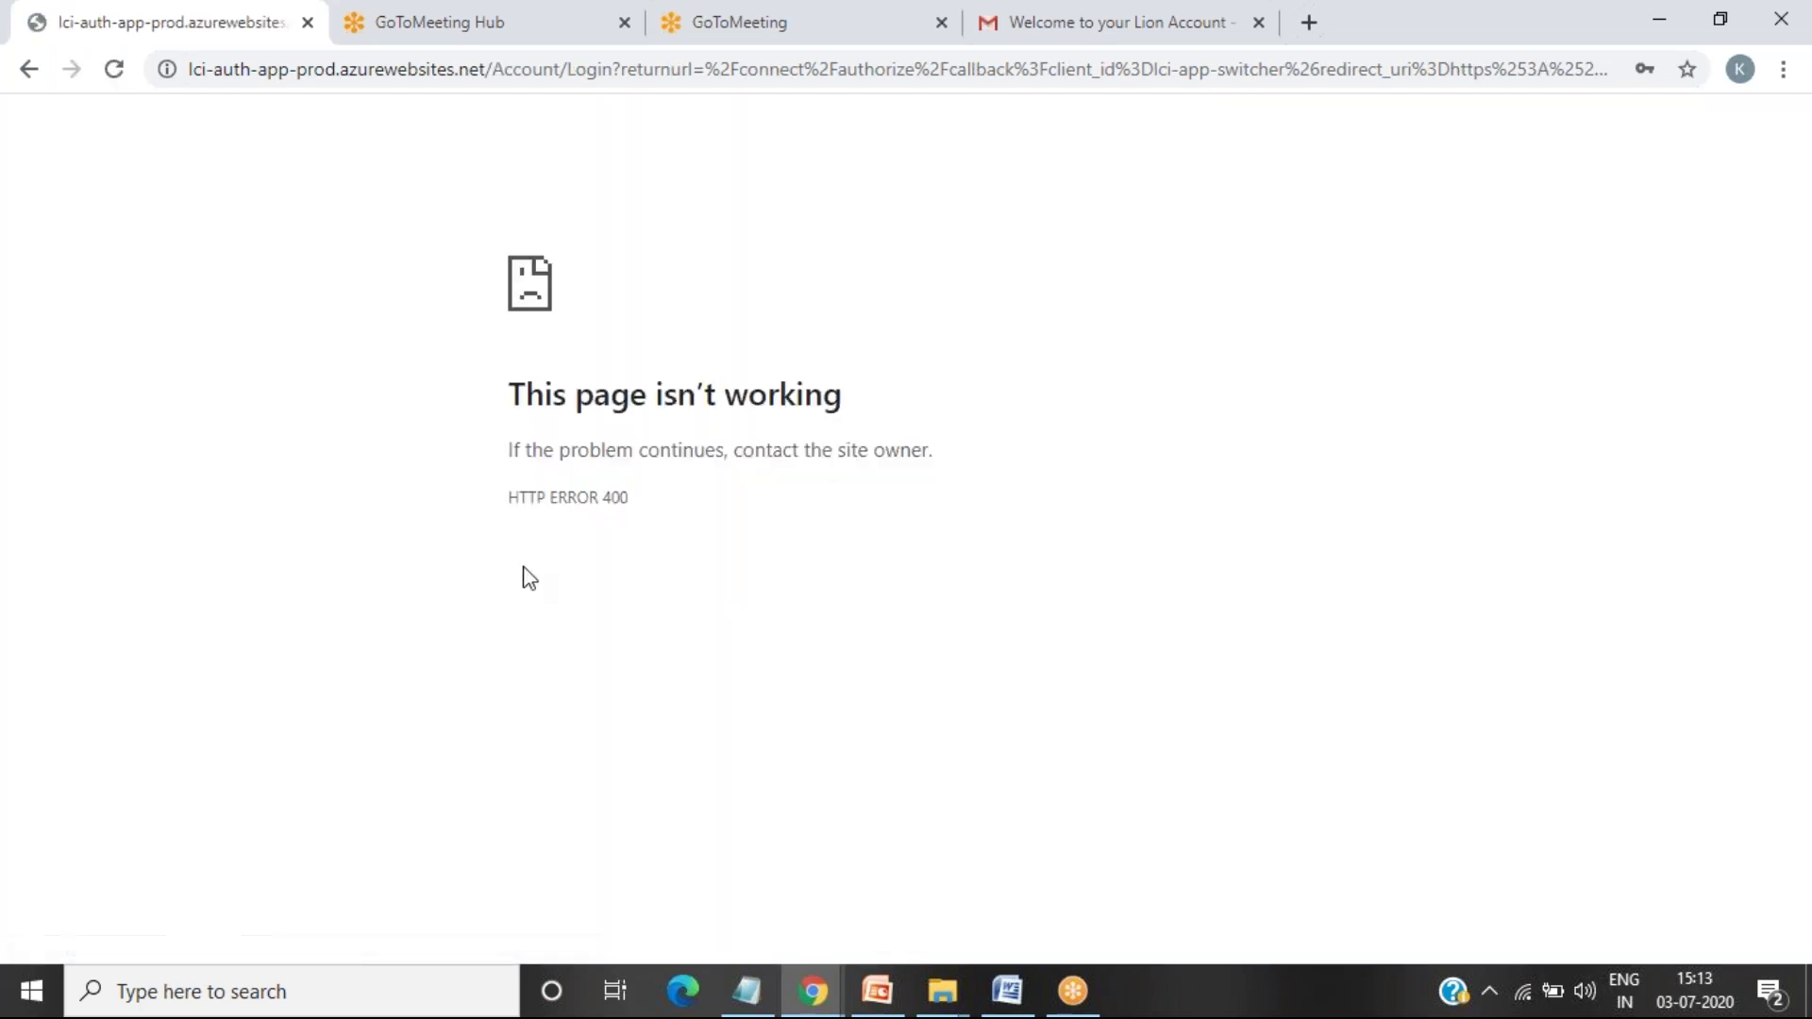
Step: After the sign-in error, go back, re-enter the password and submit again
{"action": "left_click", "coordinate": [26, 72]}
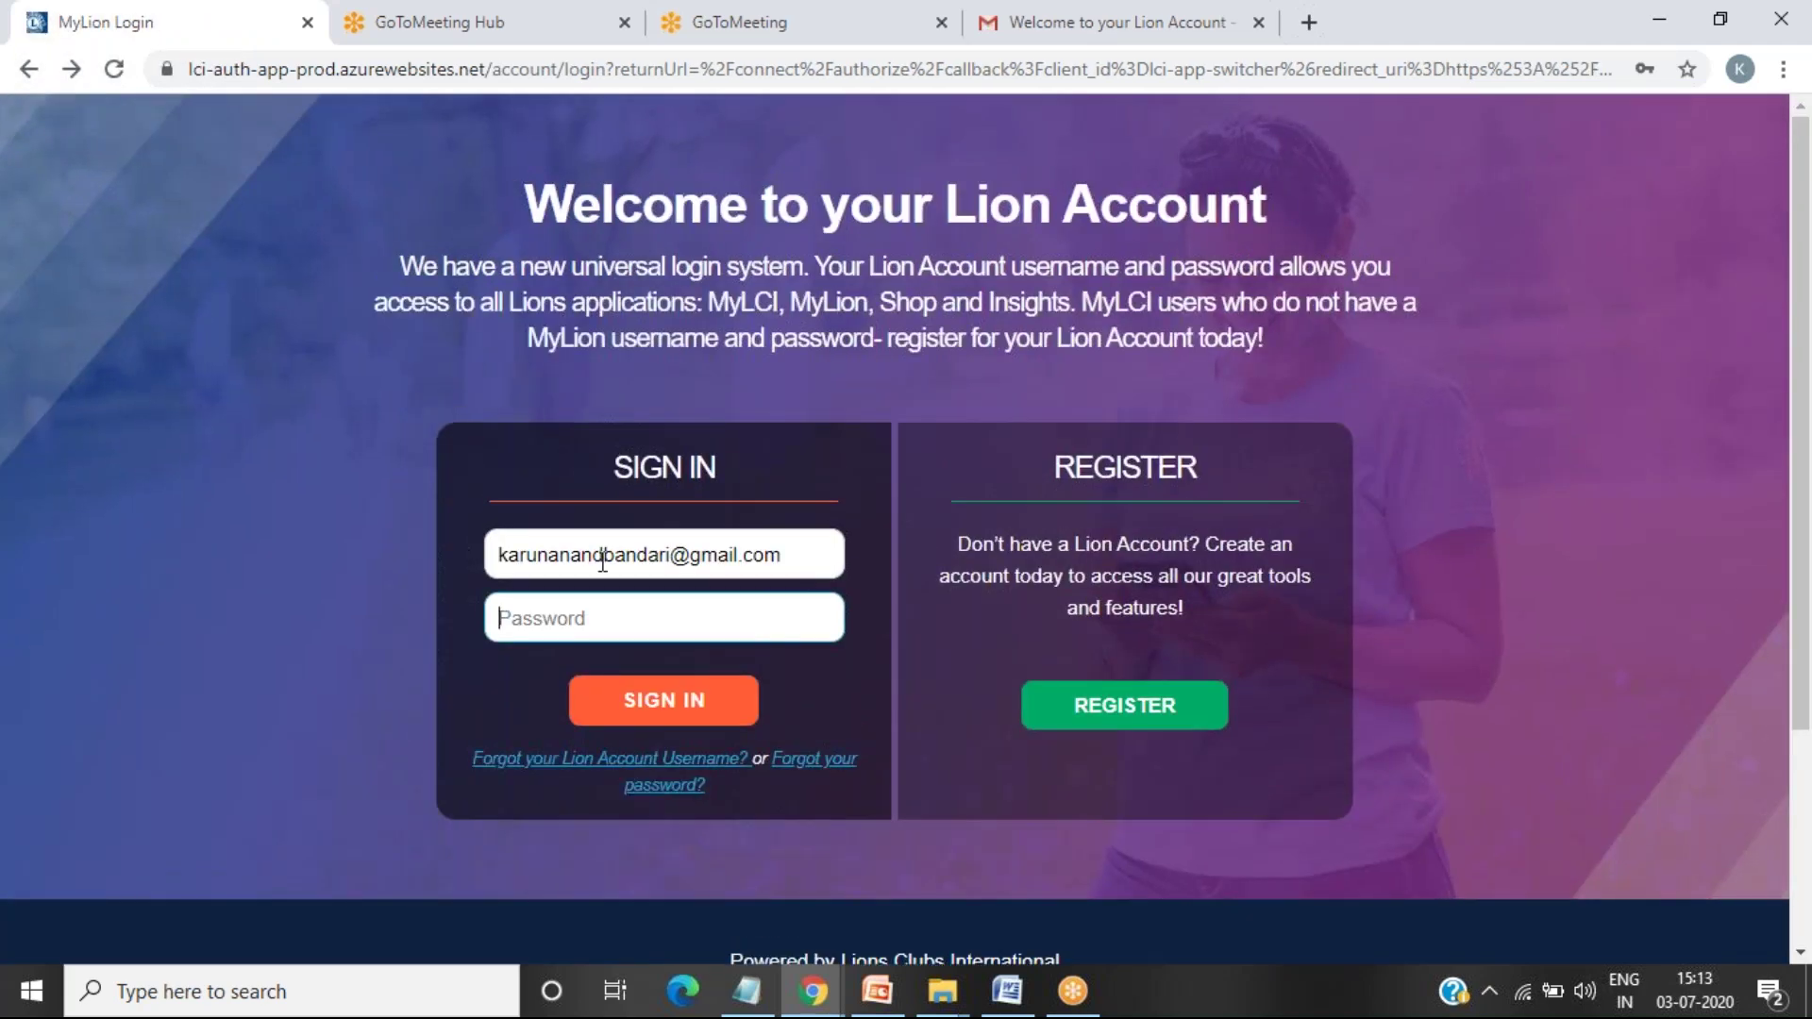
{"action": "type", "text": "********"}
{"action": "key", "text": "Return"}
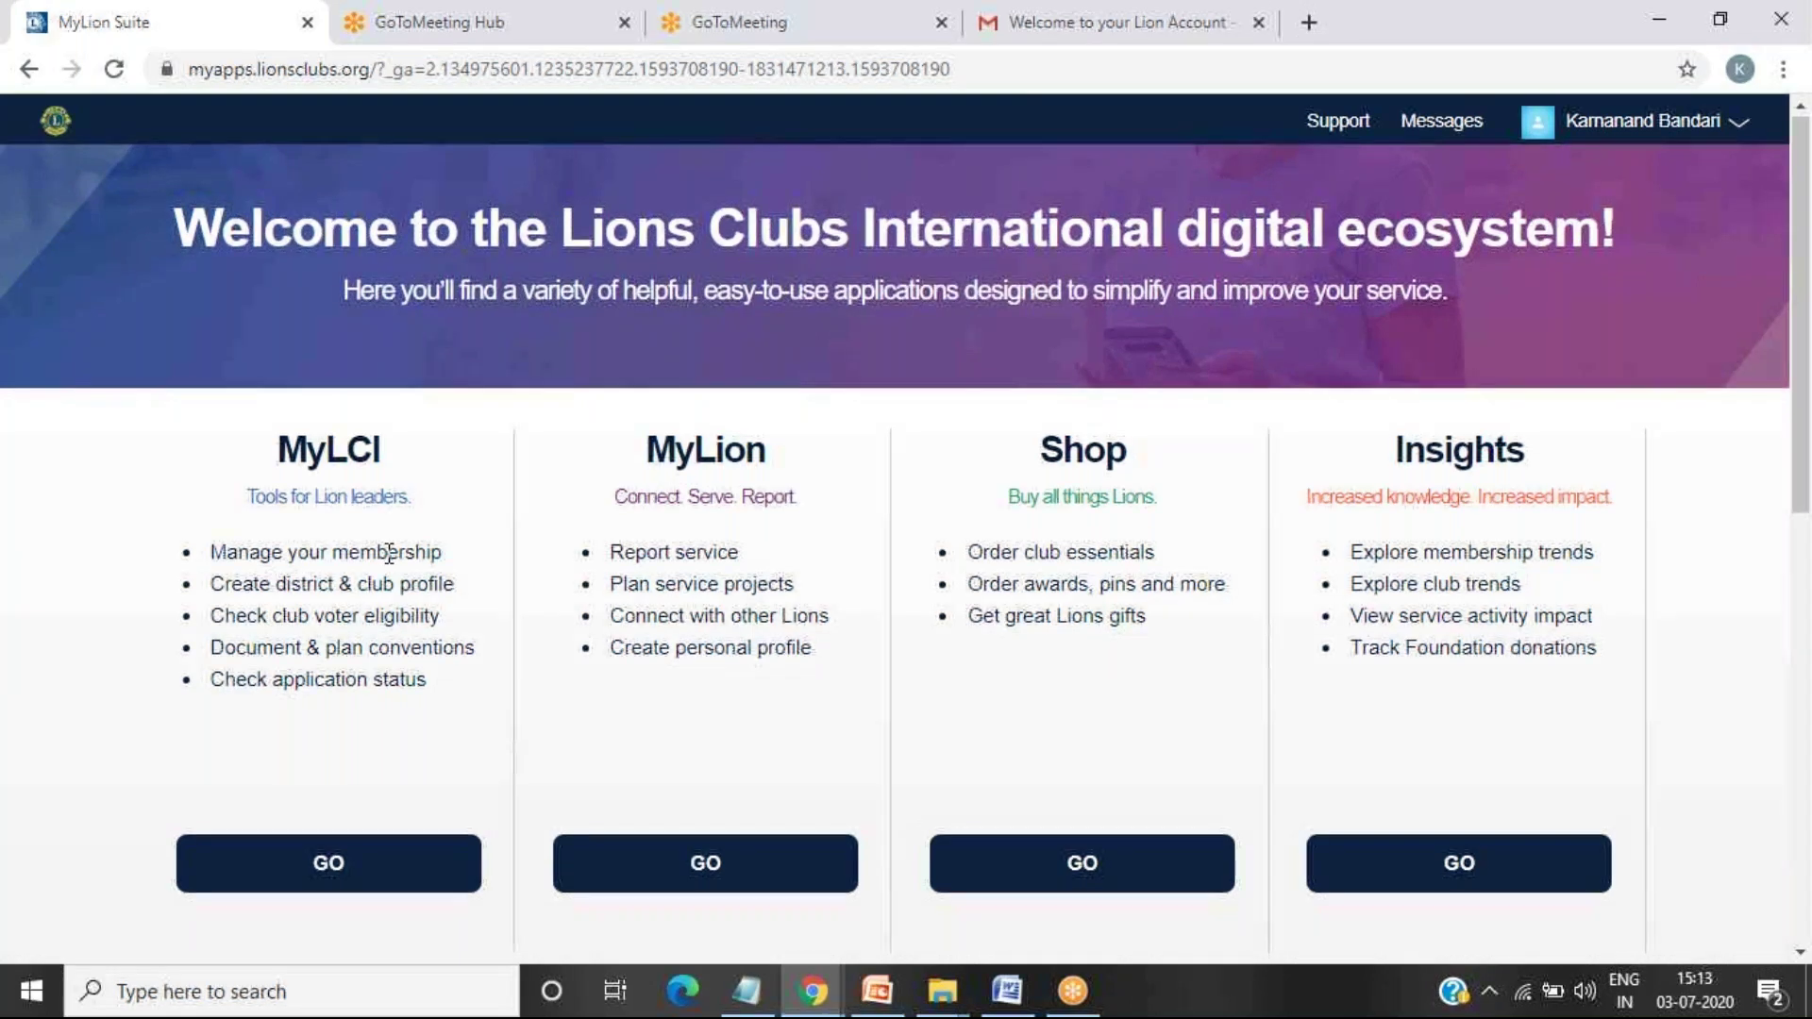
{"action": "scroll", "coordinate": [387, 546], "scroll_direction": "down", "scroll_amount": 1}
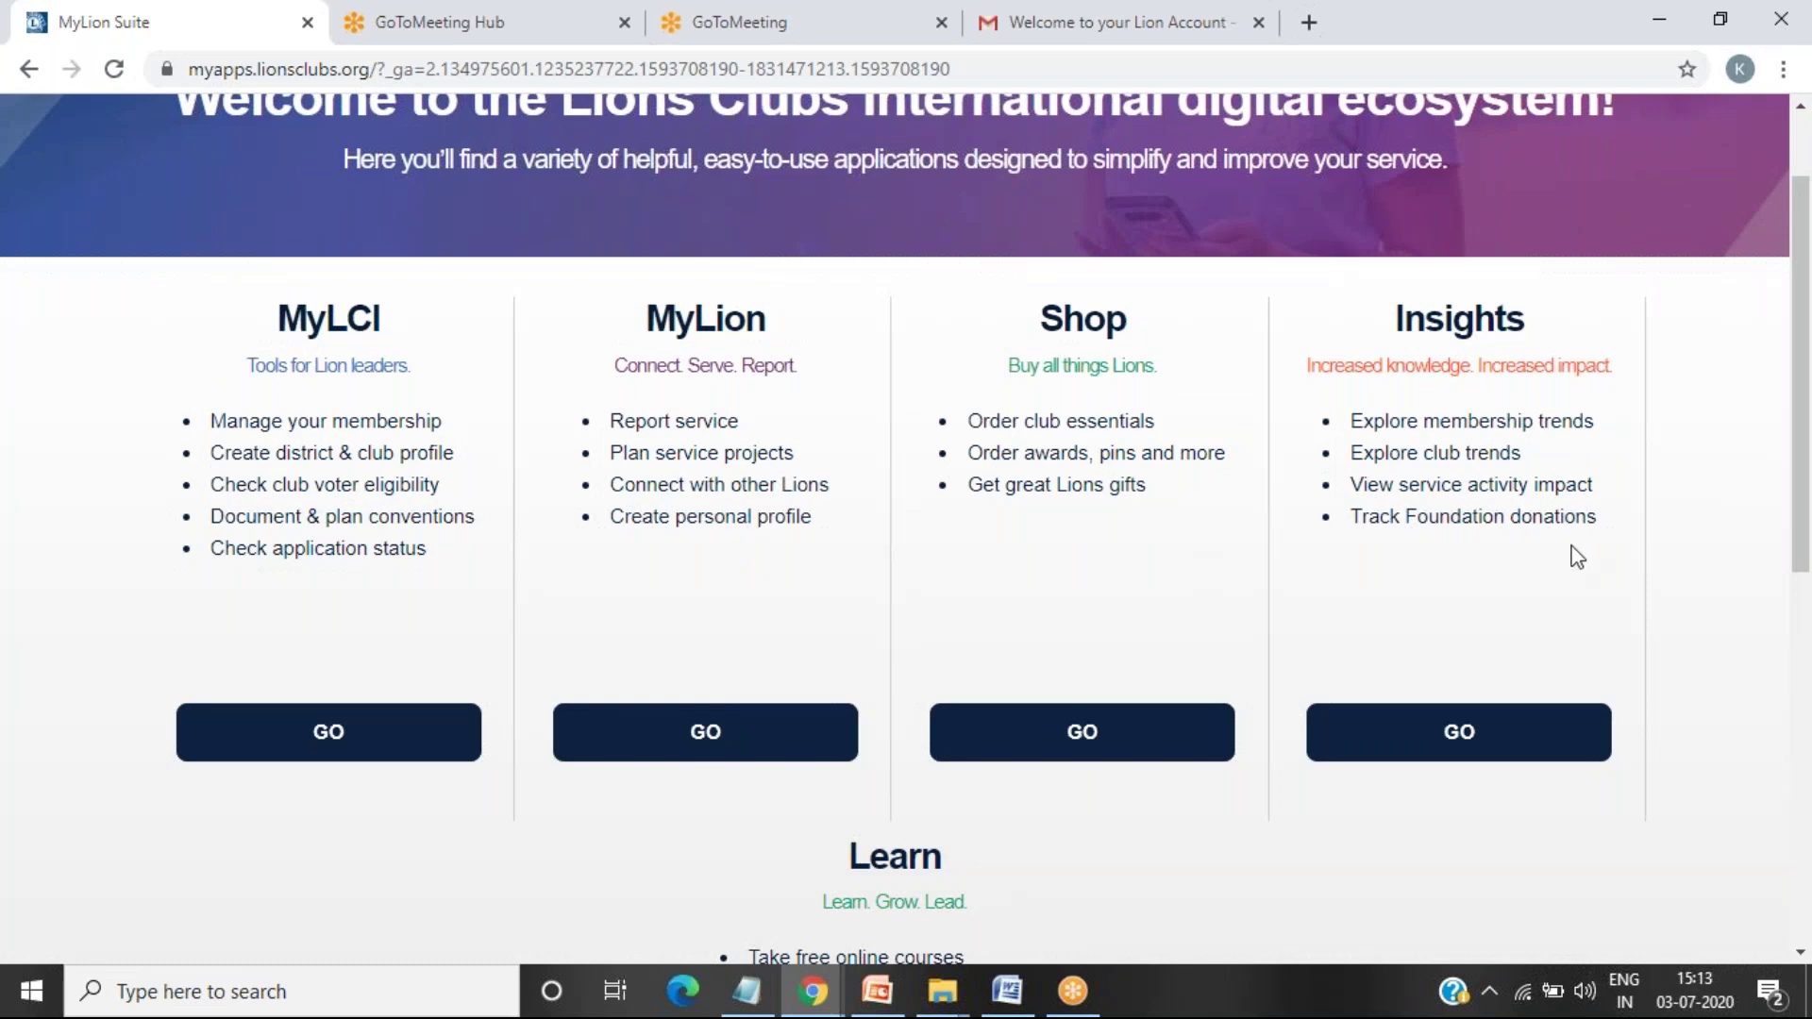
{"action": "scroll", "coordinate": [1321, 679], "scroll_direction": "down", "scroll_amount": 2}
{"action": "scroll", "coordinate": [1114, 873], "scroll_direction": "down", "scroll_amount": 2}
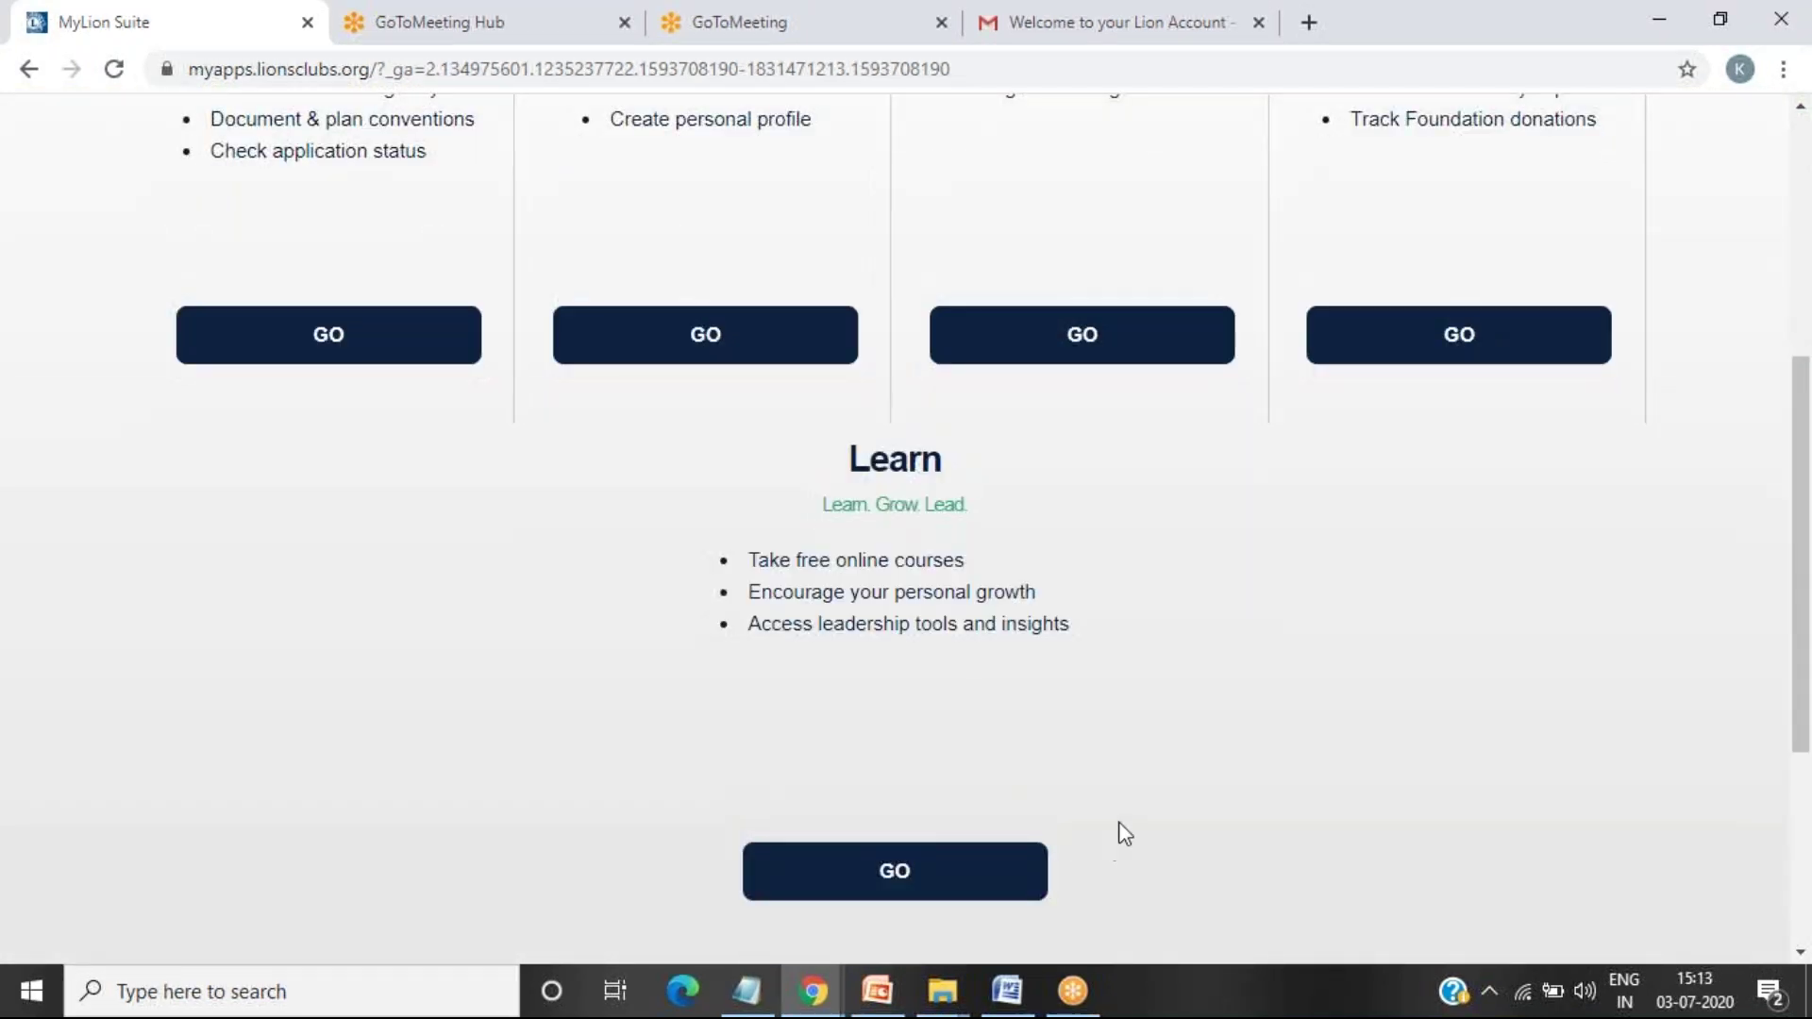
{"action": "scroll", "coordinate": [1120, 833], "scroll_direction": "up", "scroll_amount": 5}
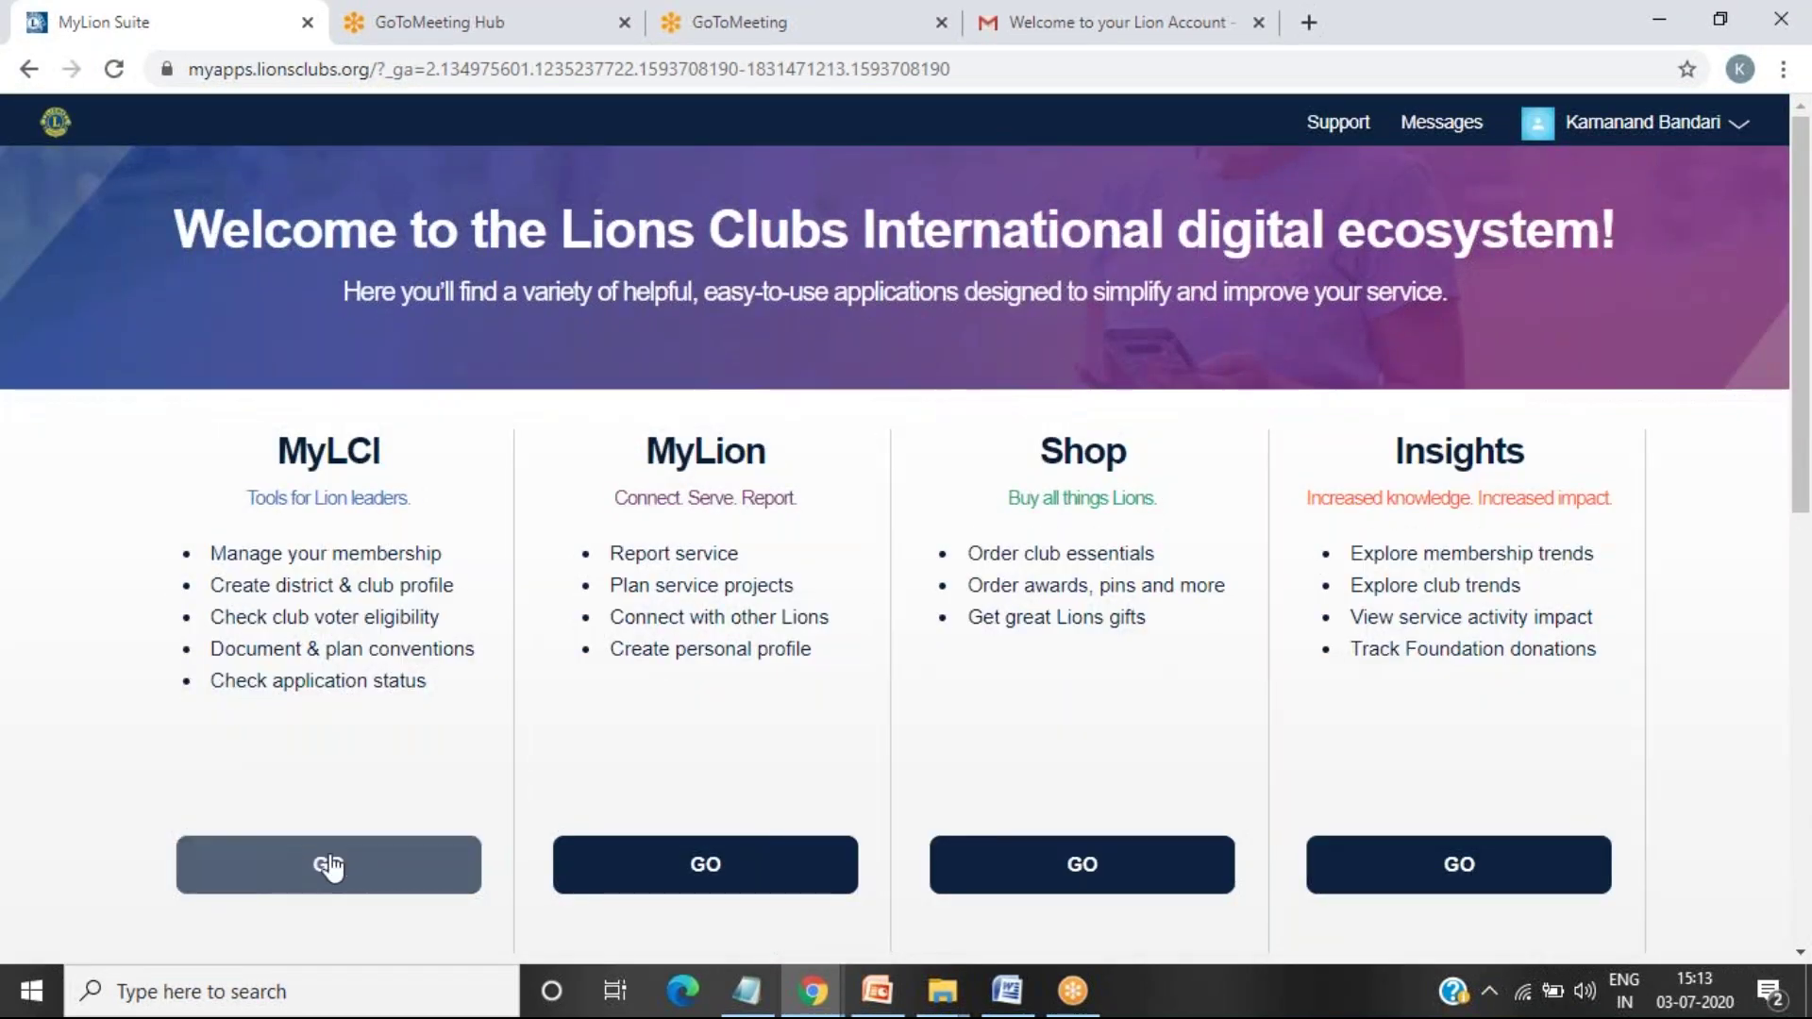